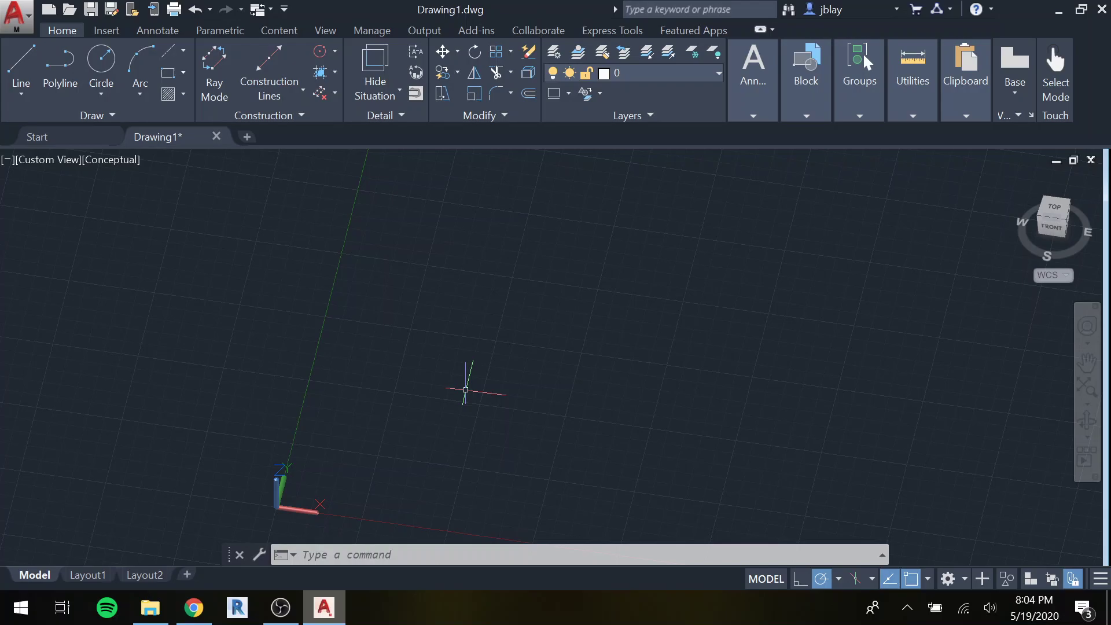
Step: Draw a circle of radius 5 centred on the origin at 0,0
type("c")
key("Return")
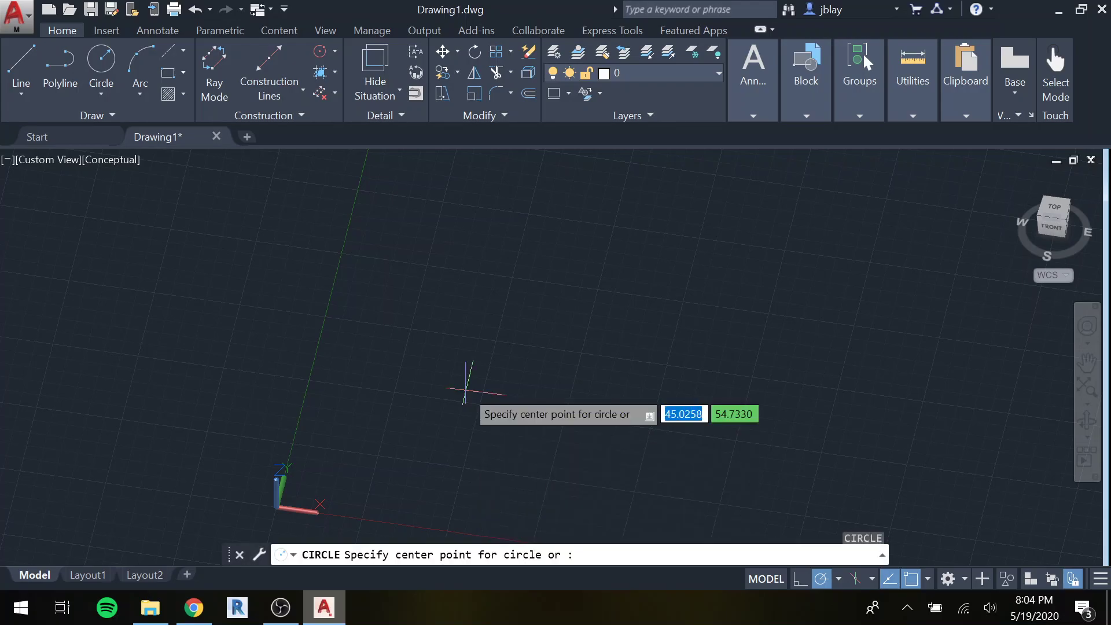
type("0,0")
key("Return")
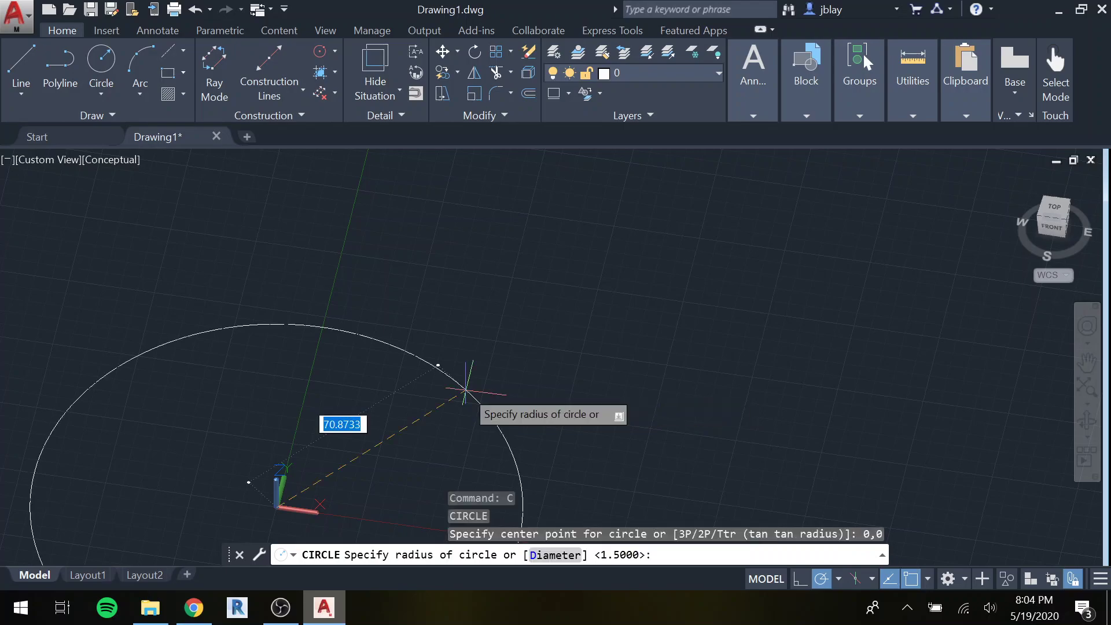
type("5")
key("Return")
middle_click_drag(308, 491, 423, 395)
scroll(356, 416, "up", 6)
scroll(343, 435, "up", 3)
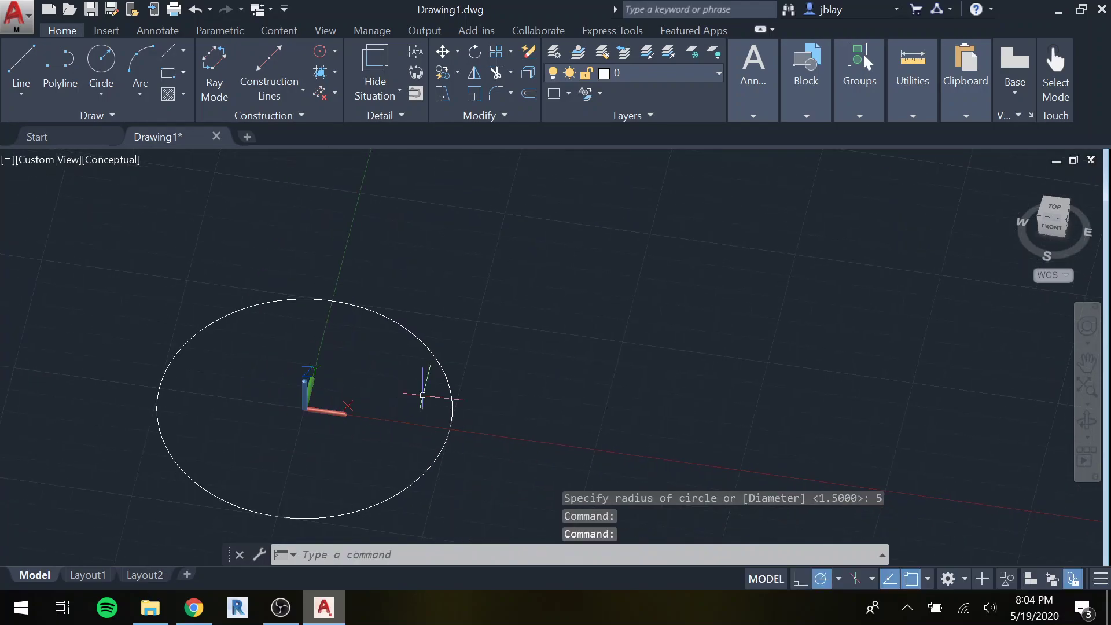
Step: Try adding a concentric inner circle of radius 1 at 0,0
type("c")
key("Return")
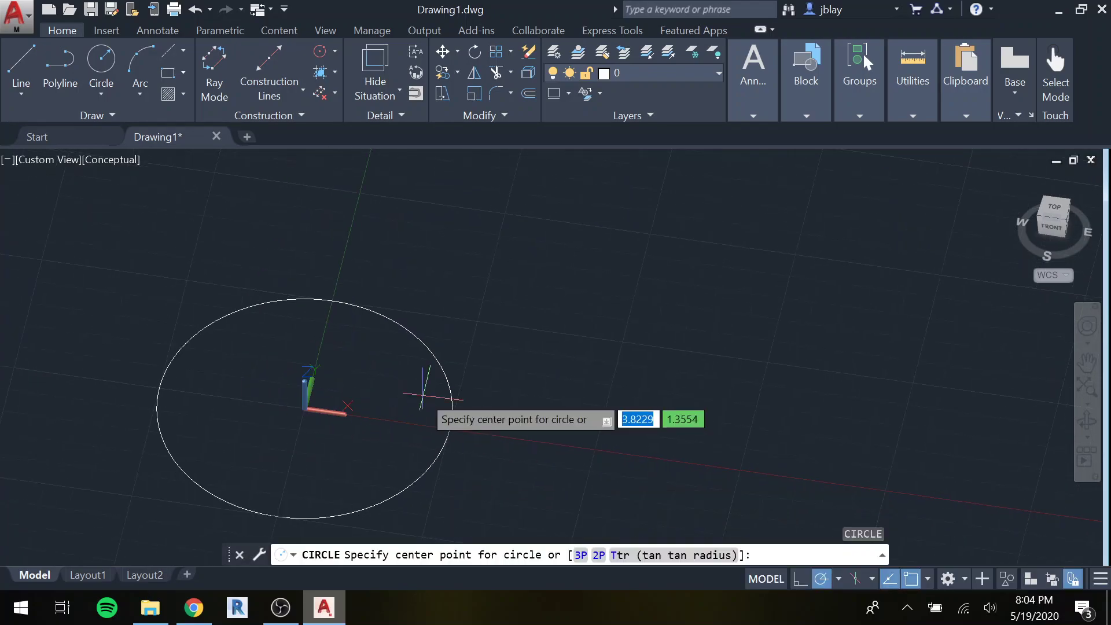
type("0,0")
key("Return")
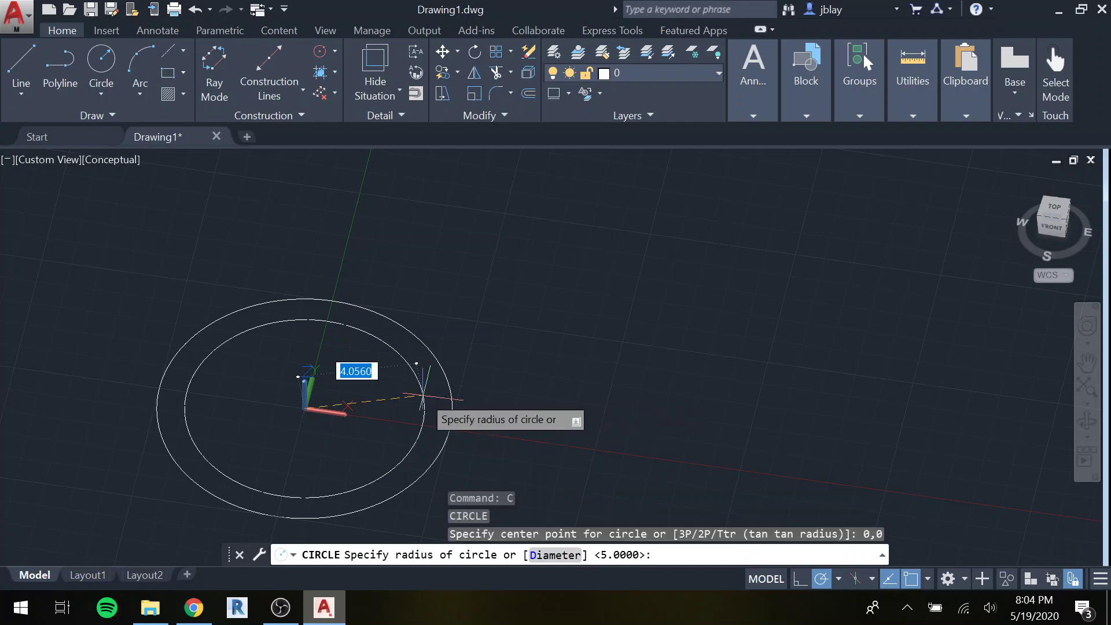
type("1")
key("Return")
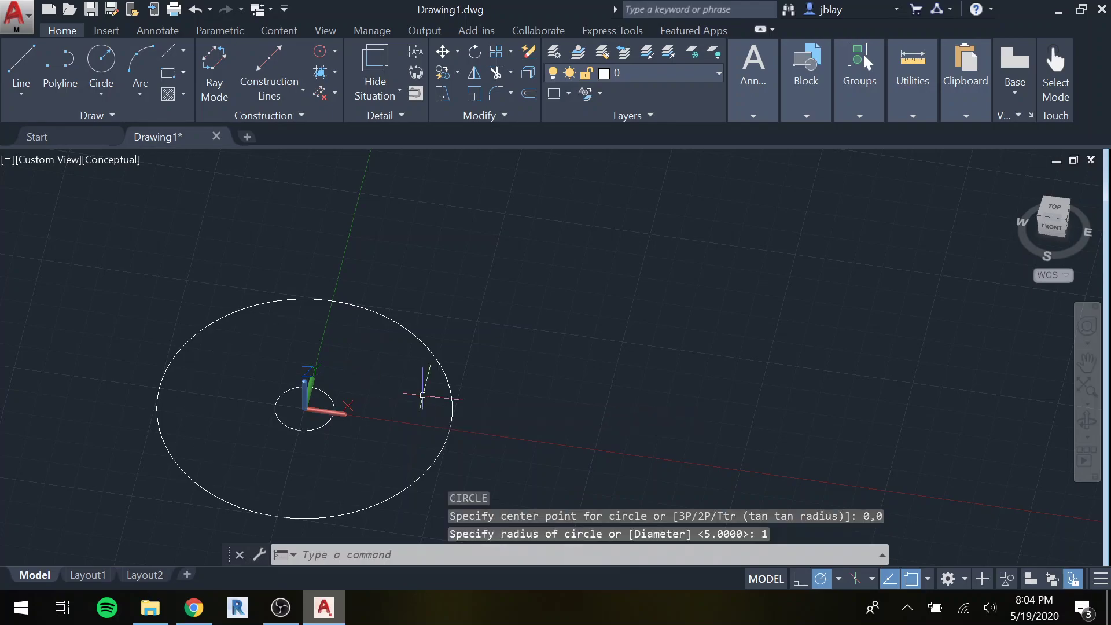
Step: Draw an inner circle of radius 1 centred at 0,0 inside the radius 5 circle
type("c")
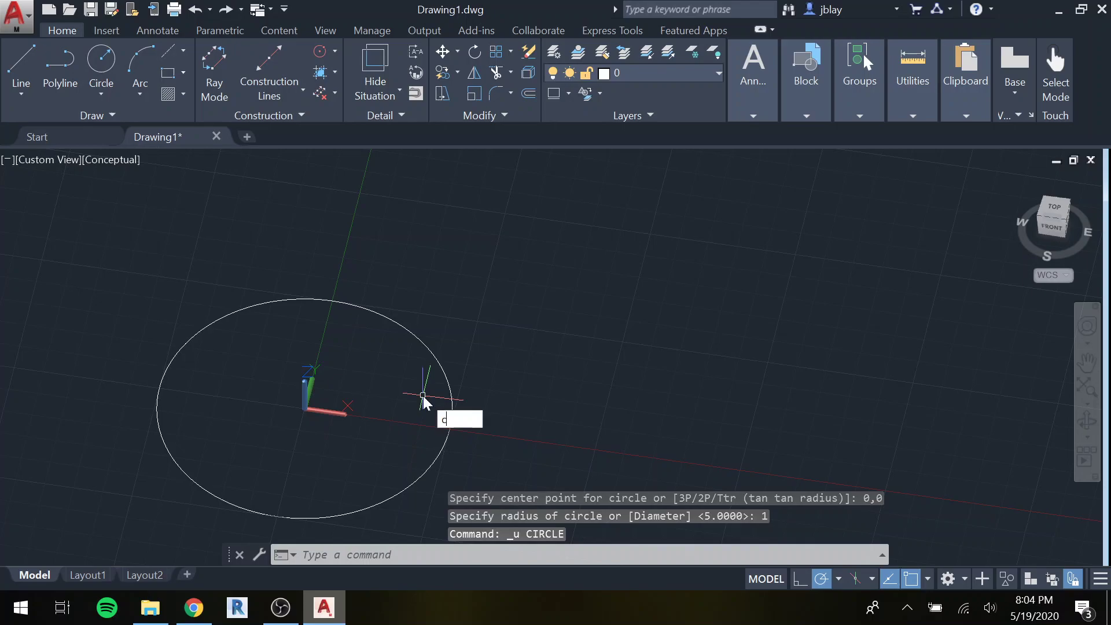
key("Return")
type("0,0")
key("Return")
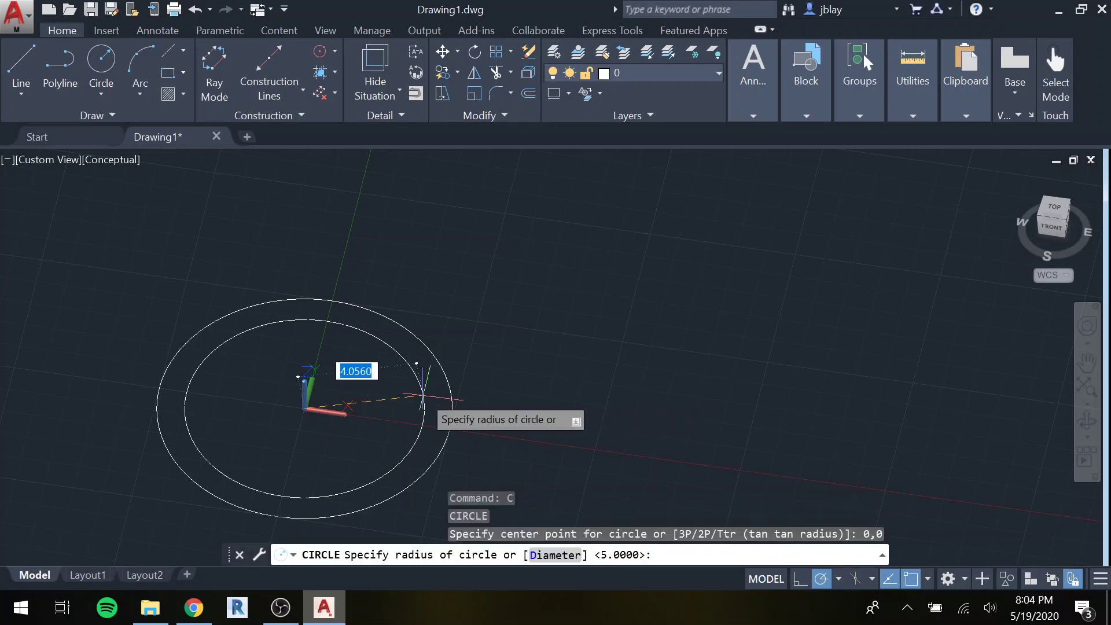
type("1")
key("Return")
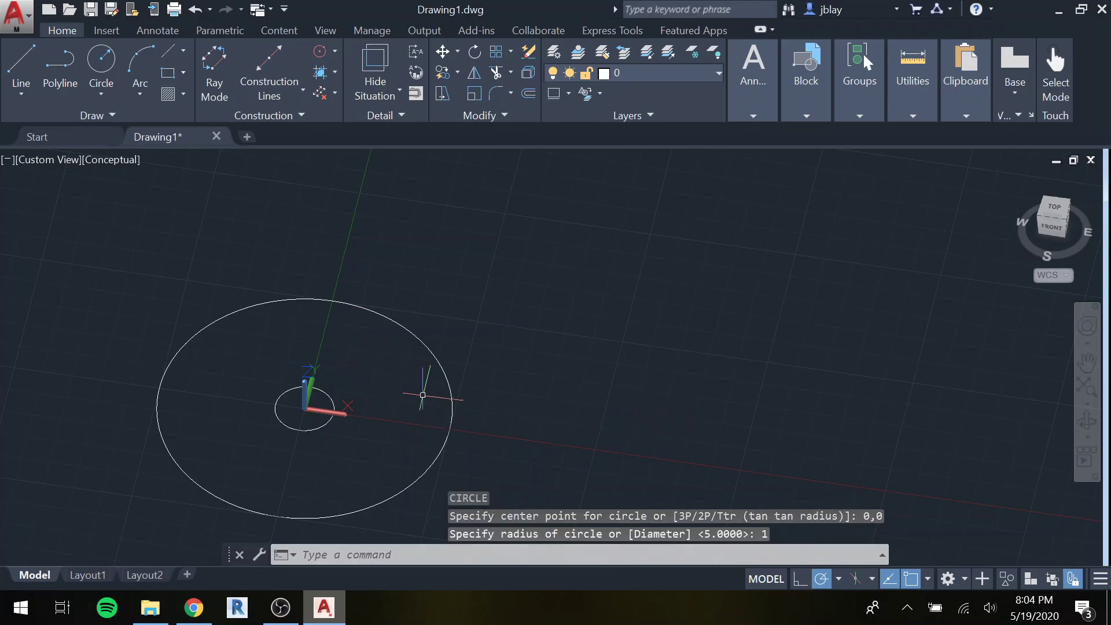
Step: Presspull the ring area between the two circles to a height of 0.75
type("press")
key("Return")
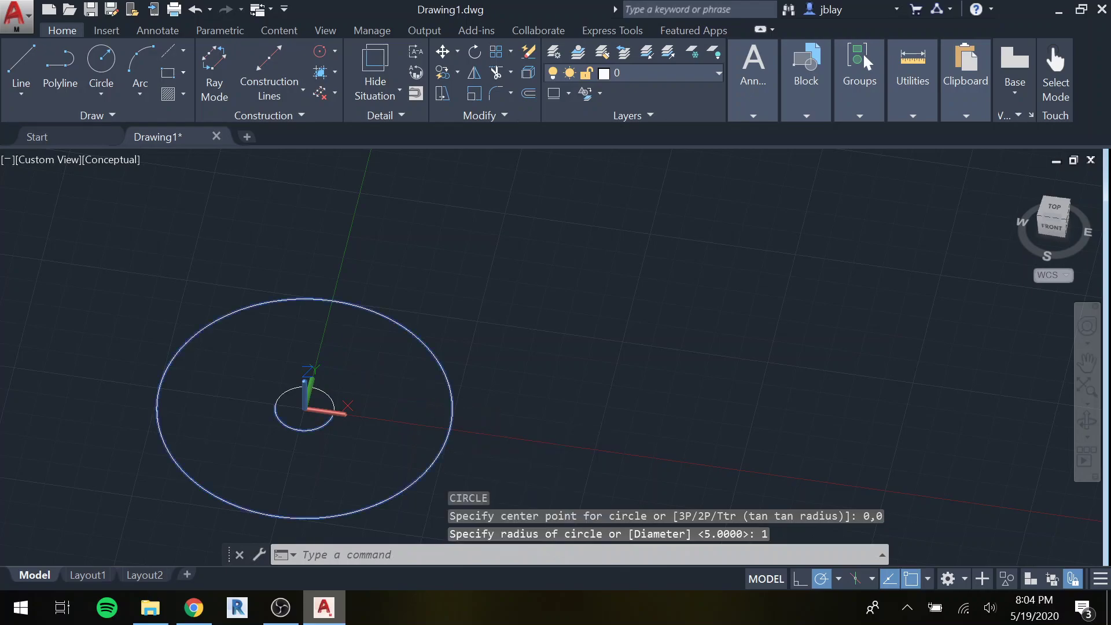
left_click(417, 386)
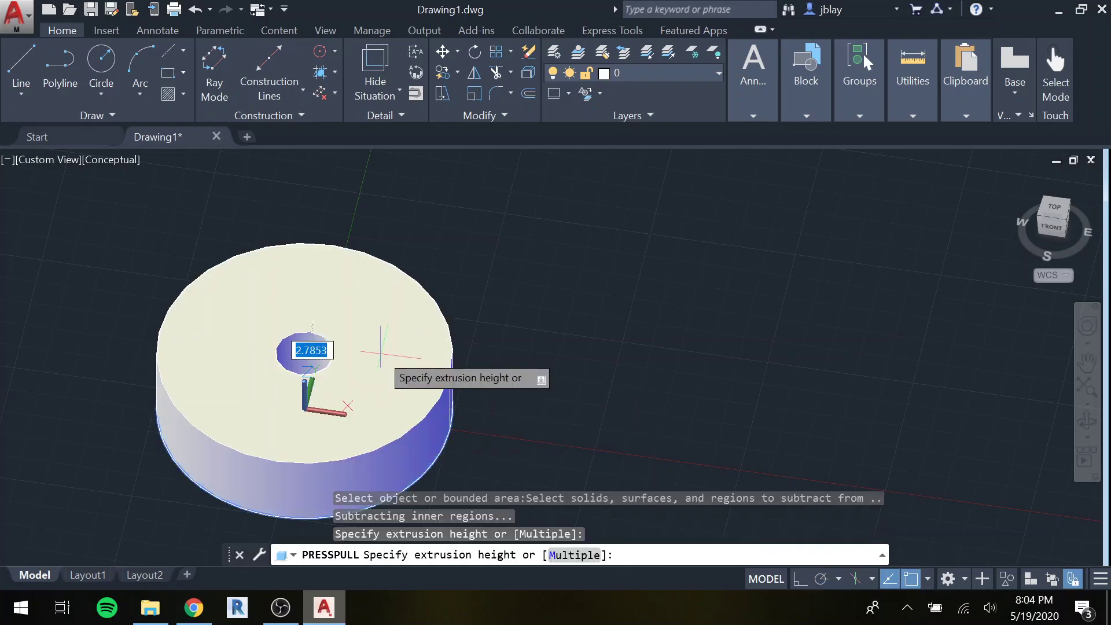
type(".75")
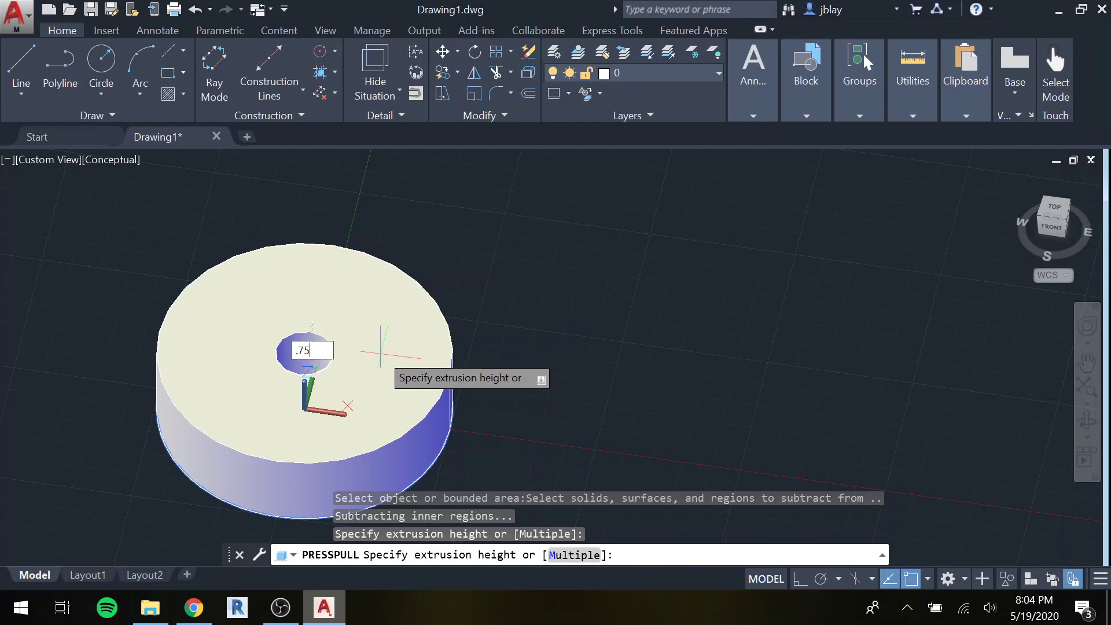
key("Return")
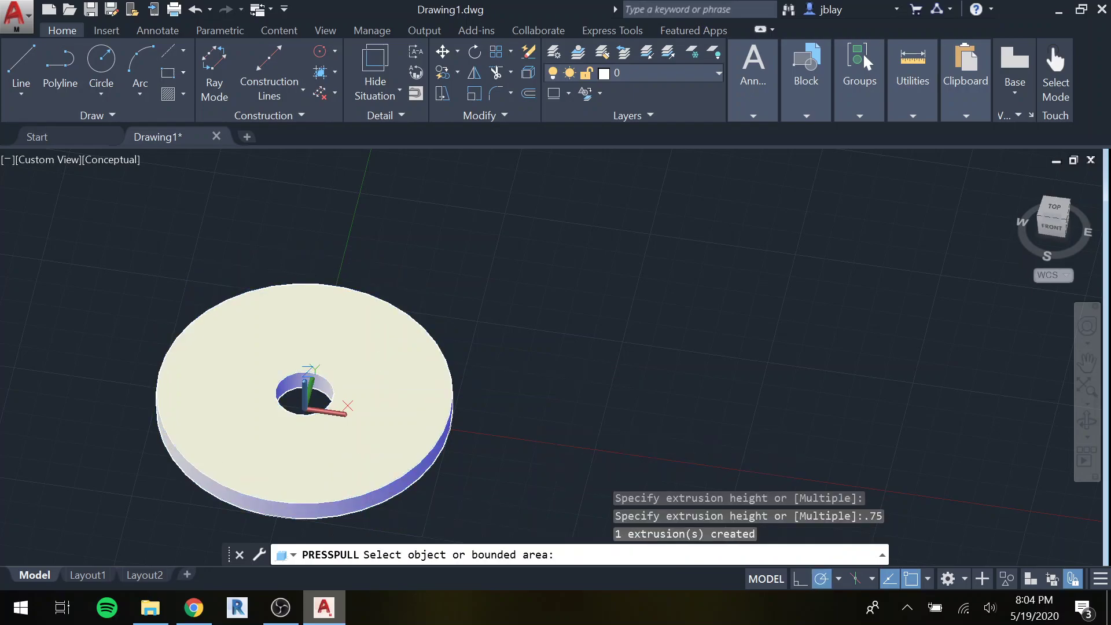
key("Return")
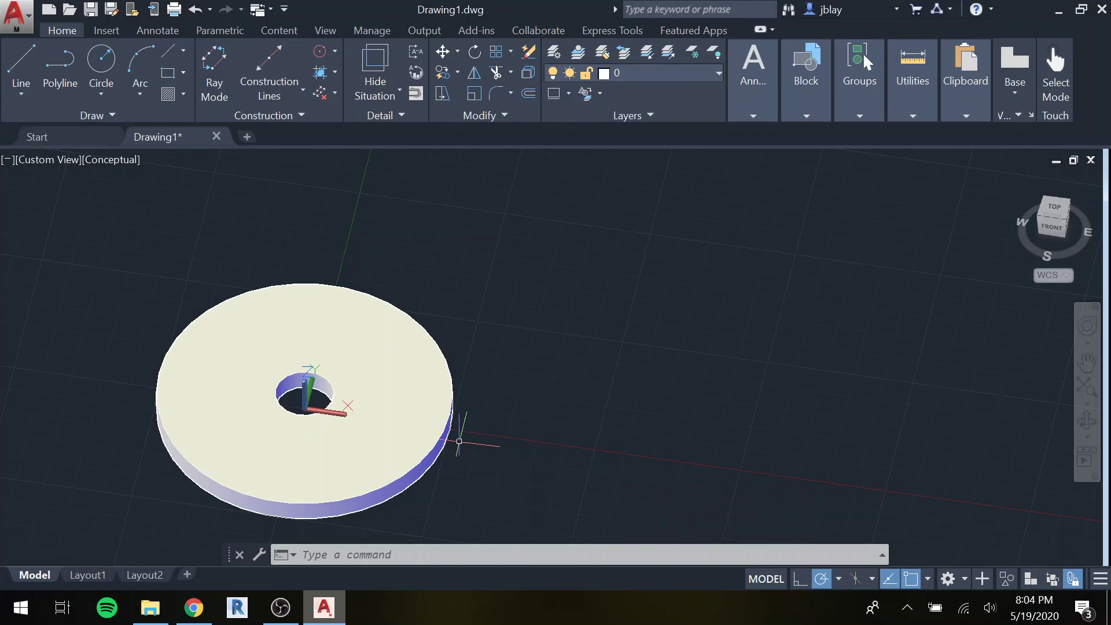
Step: Draw a 1-unit line outward along the X axis from the quadrant of the disc's bottom outer edge
middle_click_drag(477, 464, 491, 415, "shift")
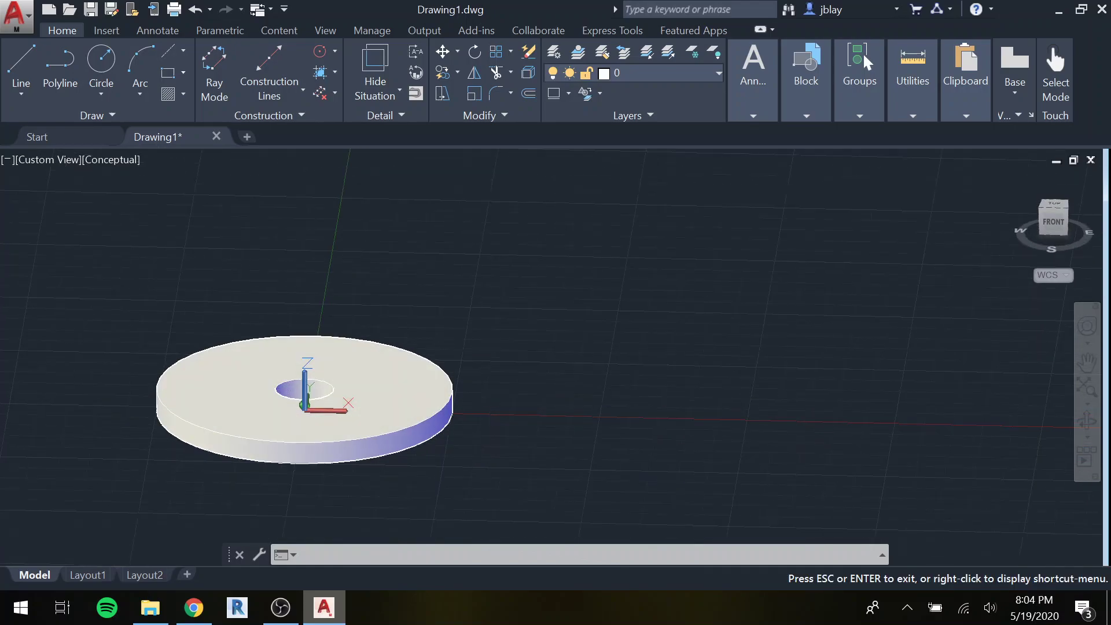
middle_click_drag(458, 407, 460, 320, "shift")
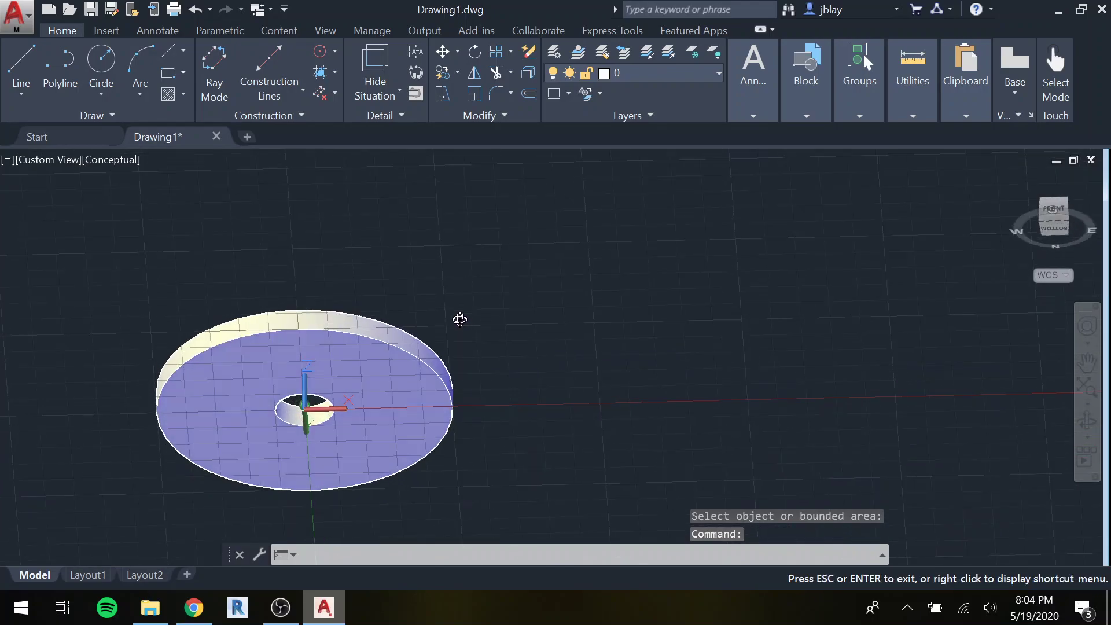
scroll(471, 407, "up", 3)
type("l")
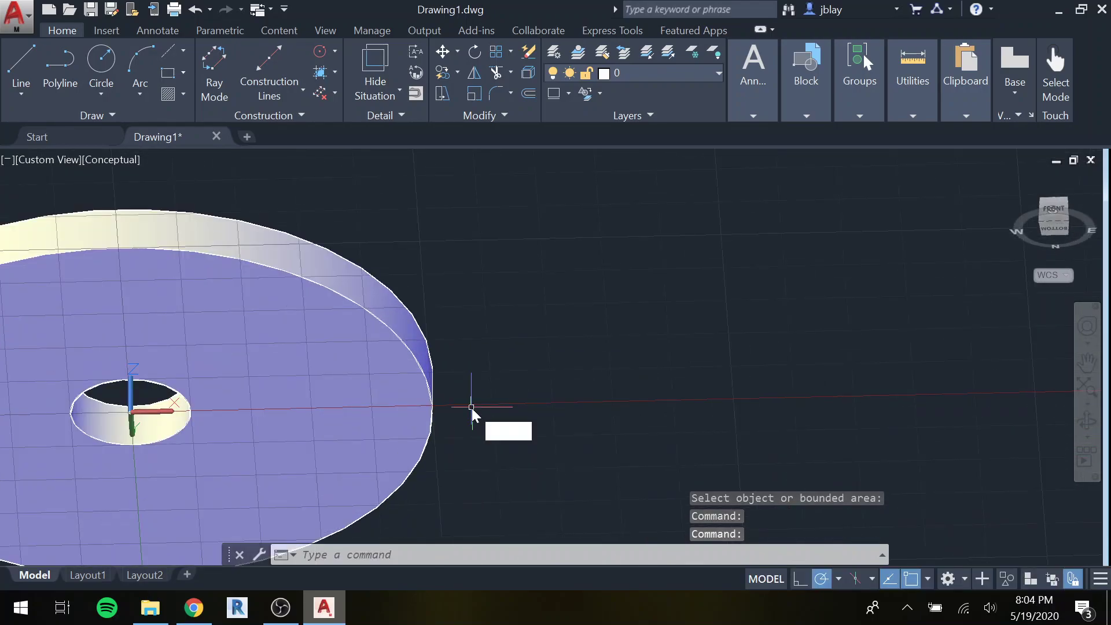
key("Return")
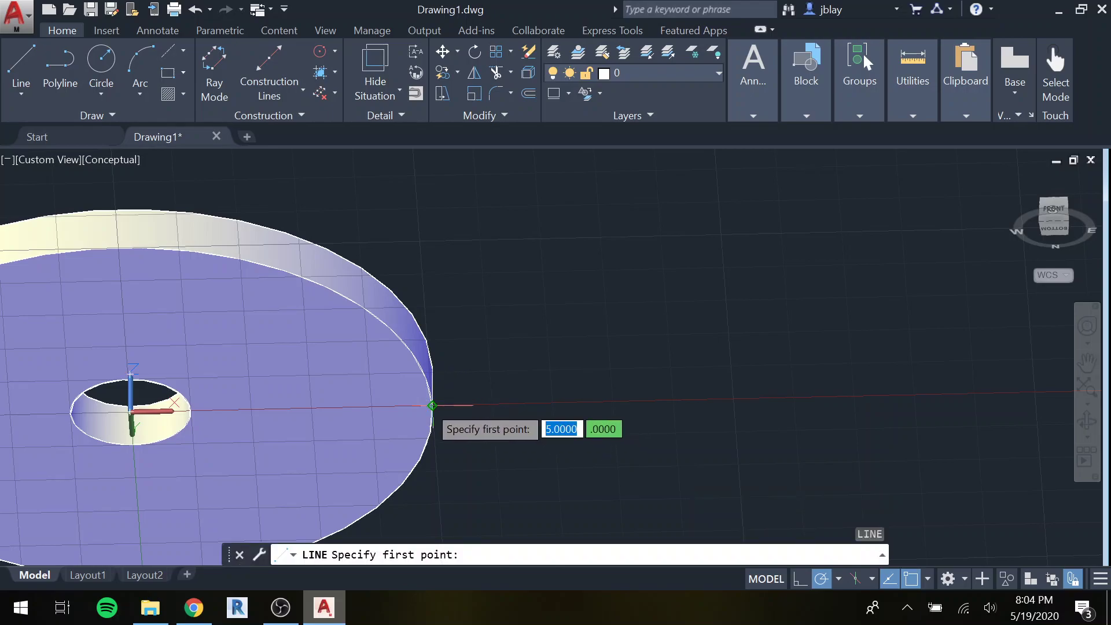
left_click(432, 405)
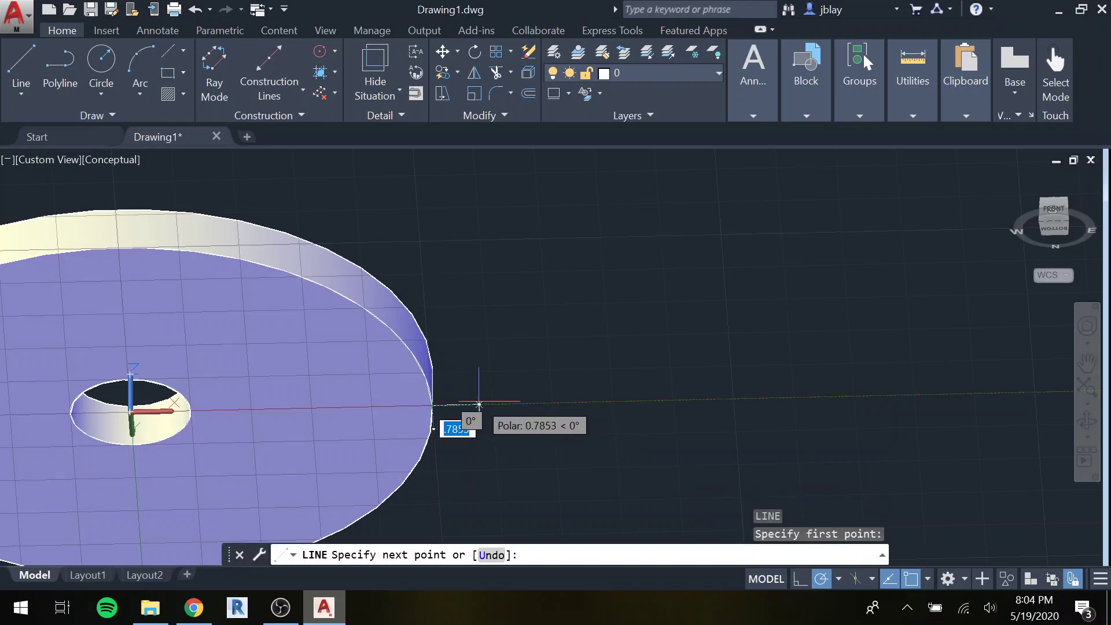
type("1")
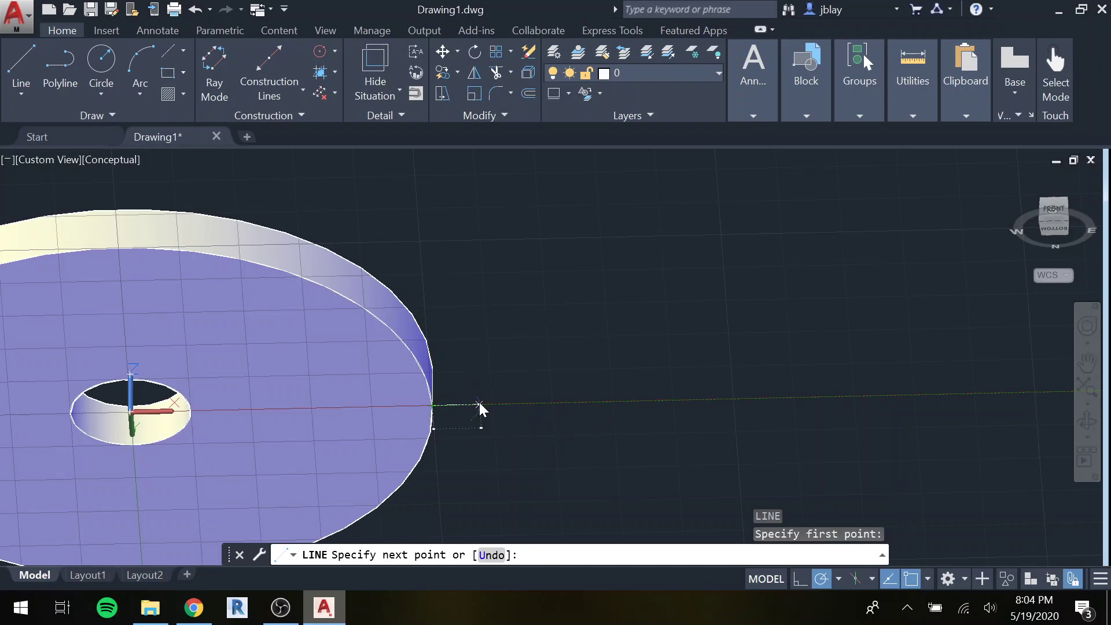
key("Return")
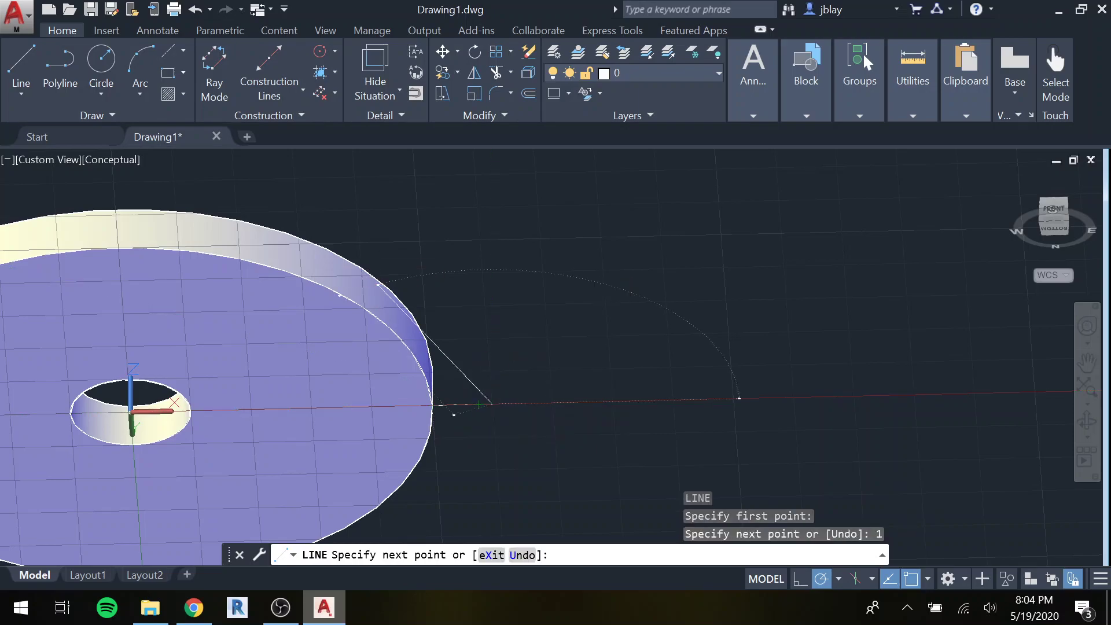
key("Escape")
Step: Switch the viewport's visual style to 2D Wireframe
left_click(114, 158)
left_click(147, 197)
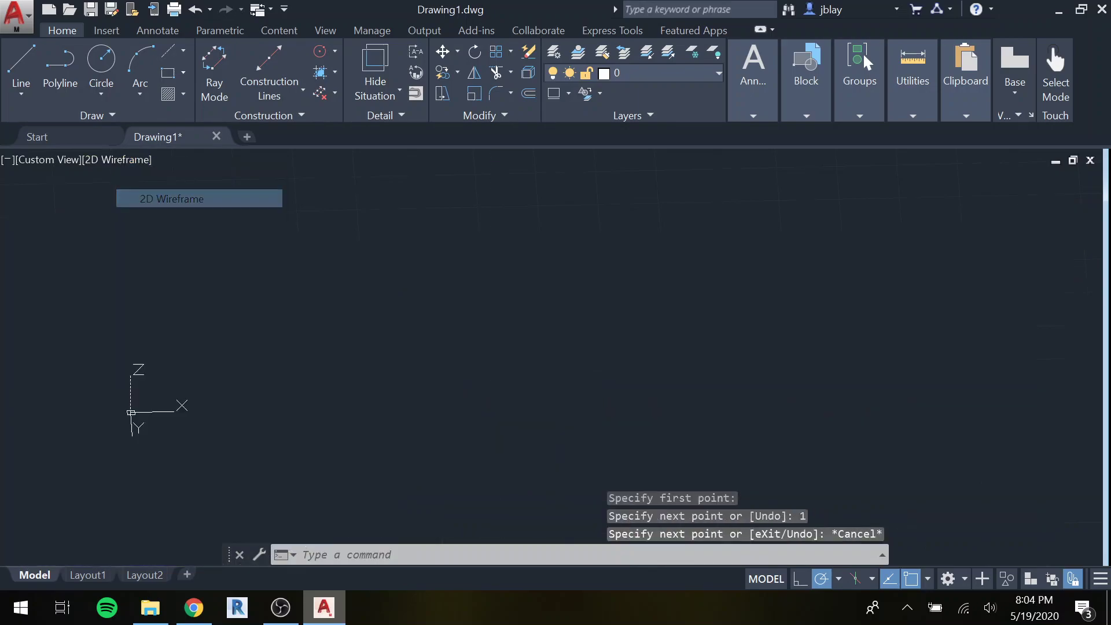
mouse_move(477, 374)
middle_mouse_down("shift")
mouse_move(486, 292)
mouse_move(471, 392)
mouse_move(483, 364)
middle_mouse_up("shift")
Step: Draw a 0.5-unit line perpendicular to the 1-unit line from its outer endpoint
type("l")
key("Return")
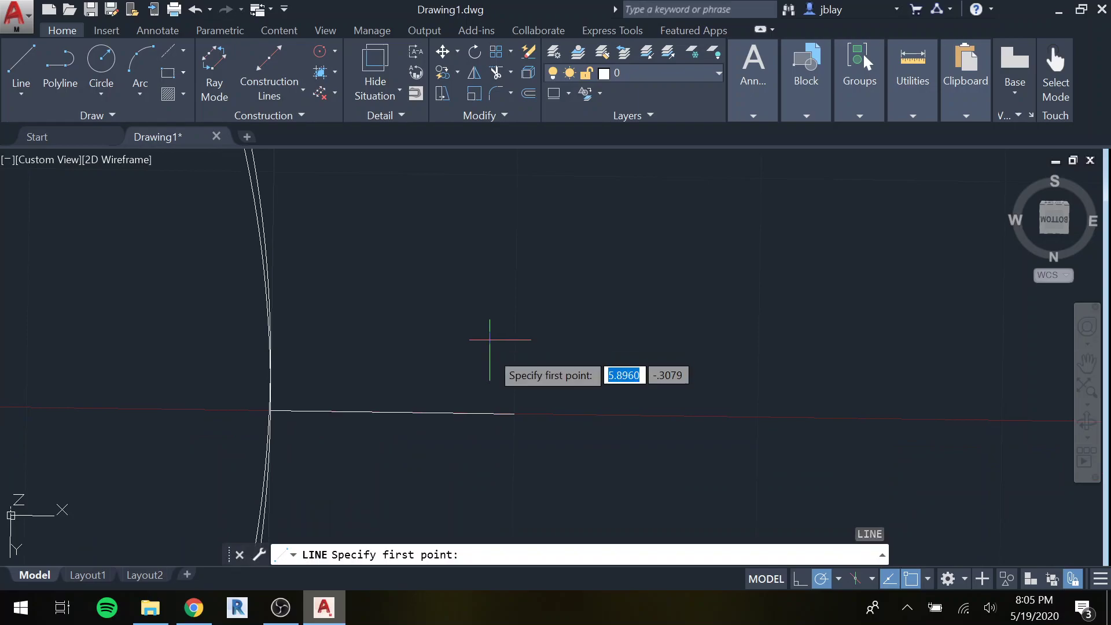
left_click(514, 412)
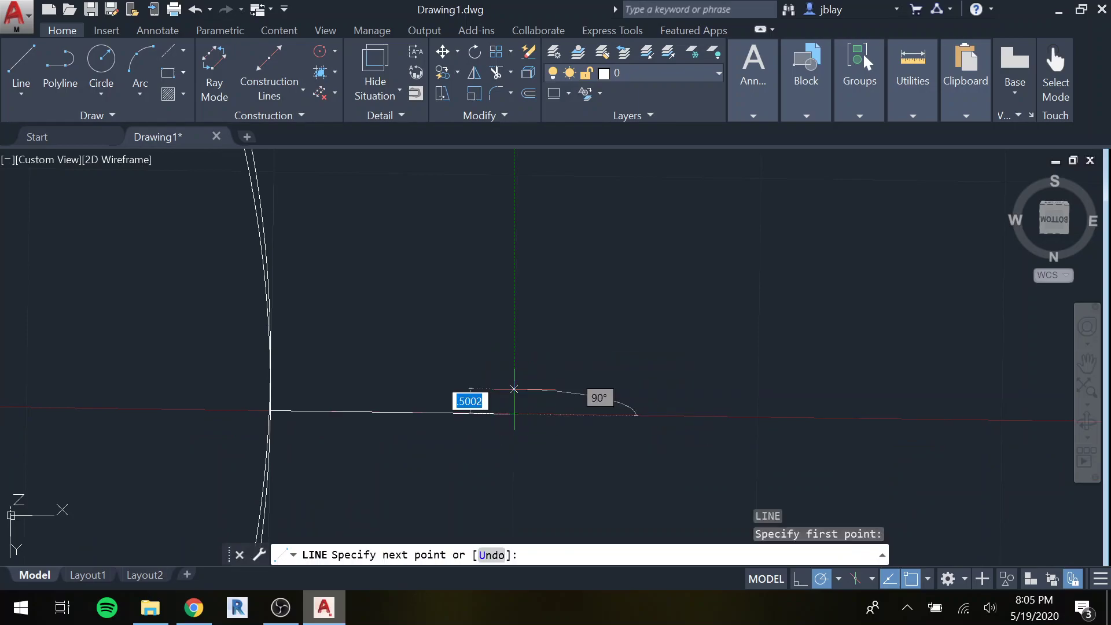
type(".5")
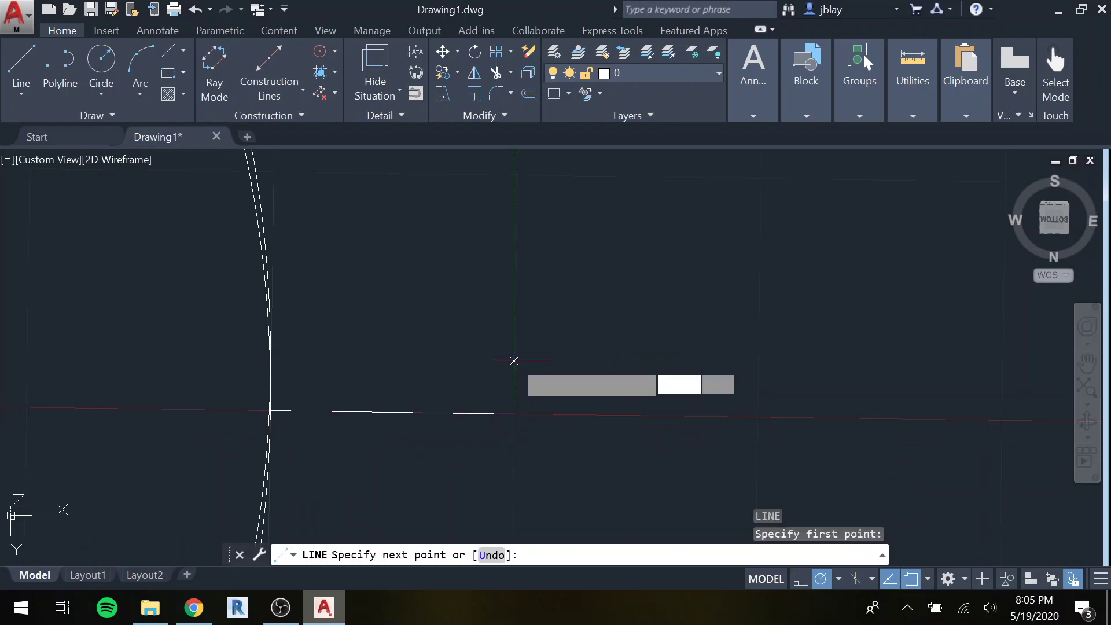
key("Return")
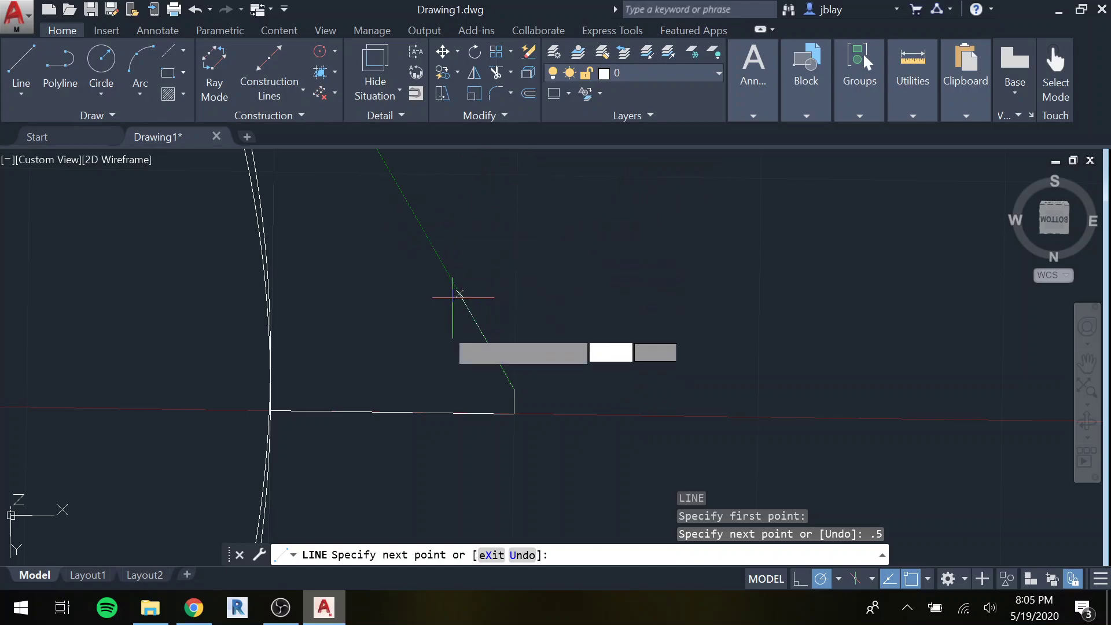
key("Escape")
Step: Delete the 1-unit line and the 0.5-unit line beside the disc
left_click(431, 412)
key("Delete")
left_click(514, 396)
key("Delete")
Step: In the Bottom view, draw connected lines from the outer circle's +X quadrant: 1 unit outward, 0.5 along negative Y, and straight back to the circle
type("l")
key("Return")
middle_click_drag(391, 397, 347, 404, "shift")
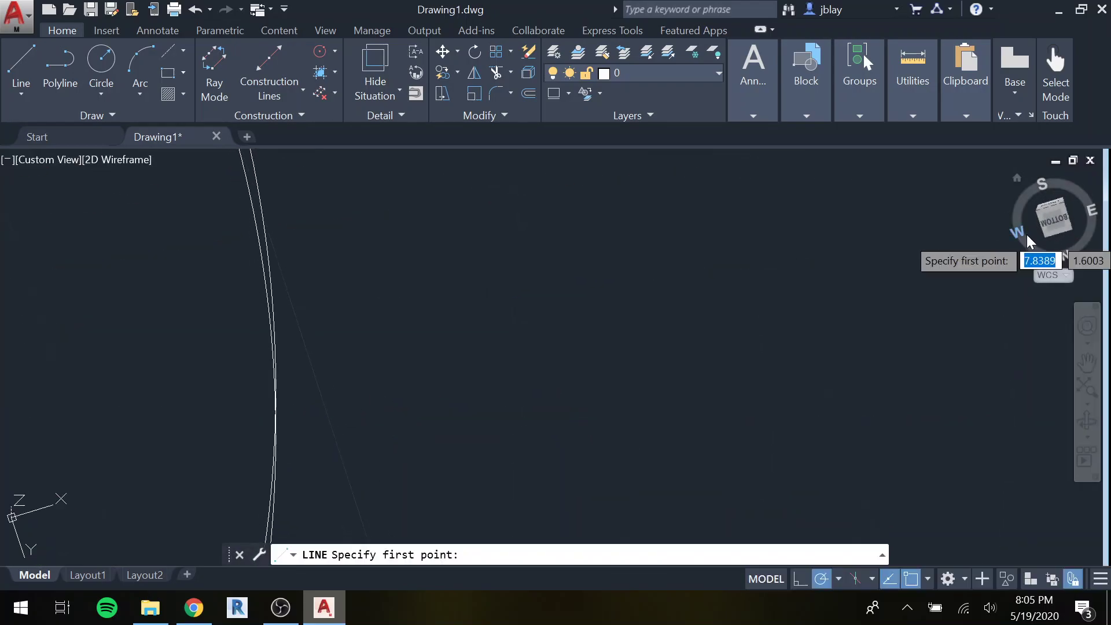
left_click(1051, 228)
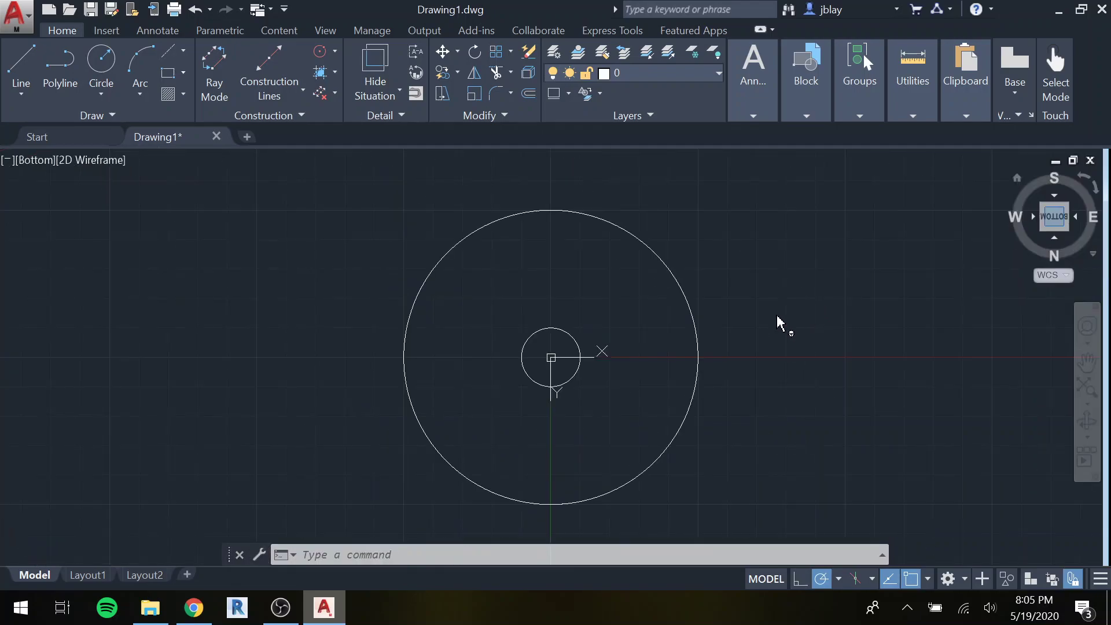
left_click(700, 357)
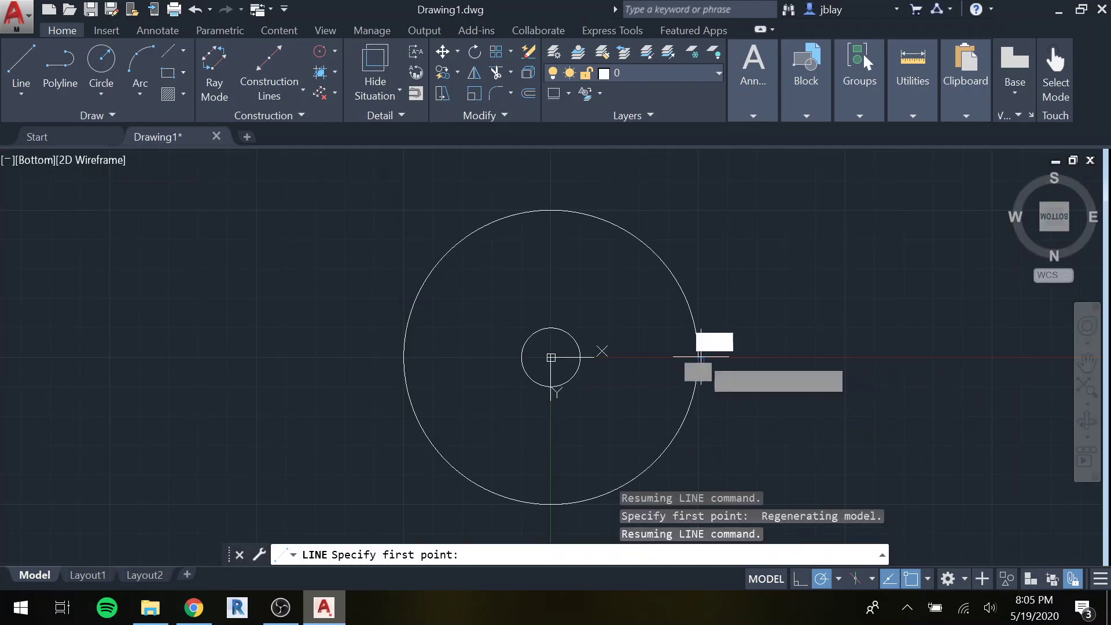
type("1")
key("Return")
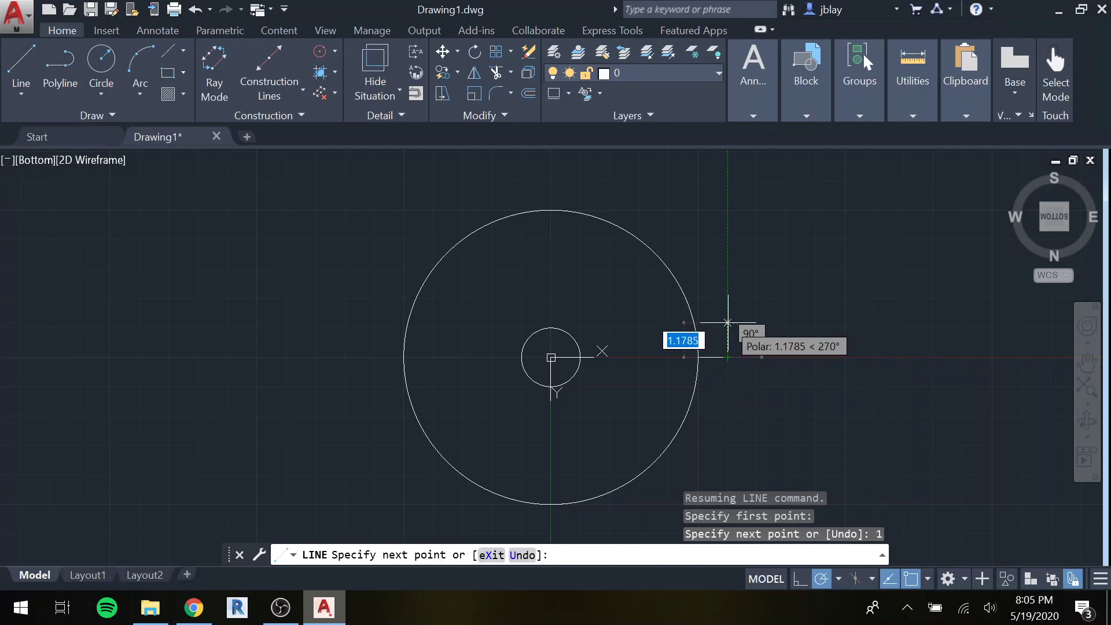
type(".5")
key("Return")
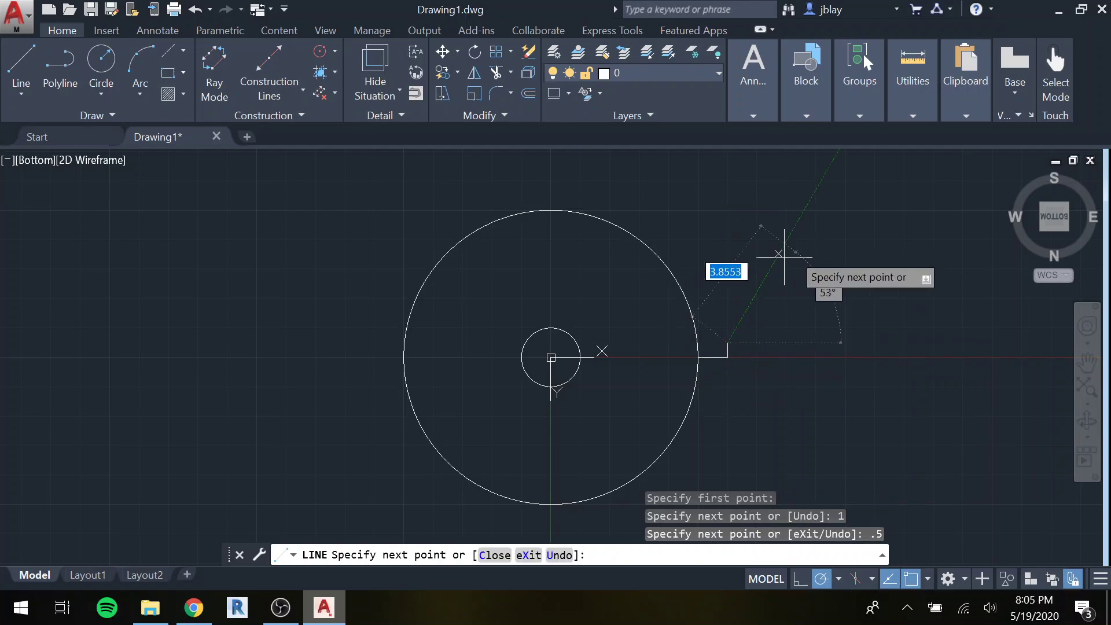
scroll(729, 297, "up", 3)
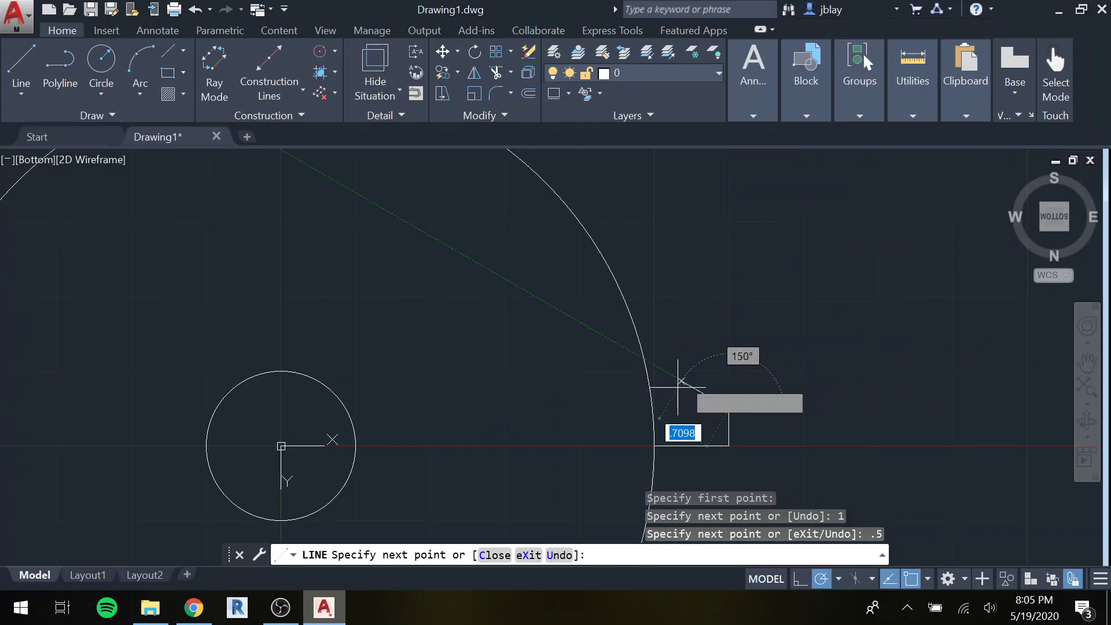
left_click(654, 409)
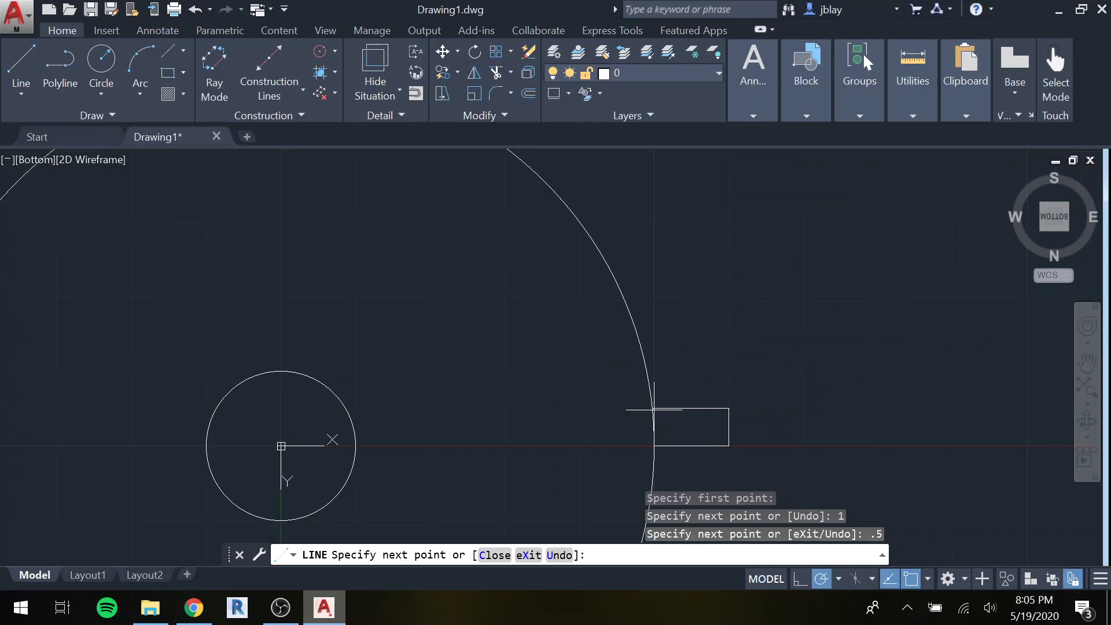
key("Return")
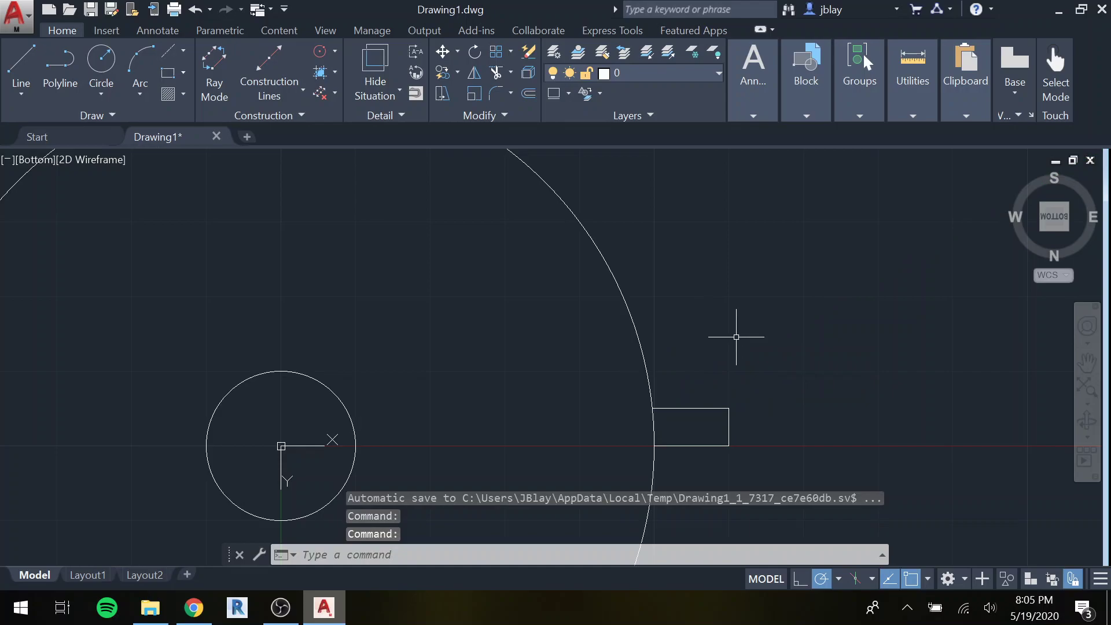
Step: Mirror the rectangle's 0.5-unit end line and its outer parallel line across the line on the X axis, keeping the source lines
type("mirror")
key("Return")
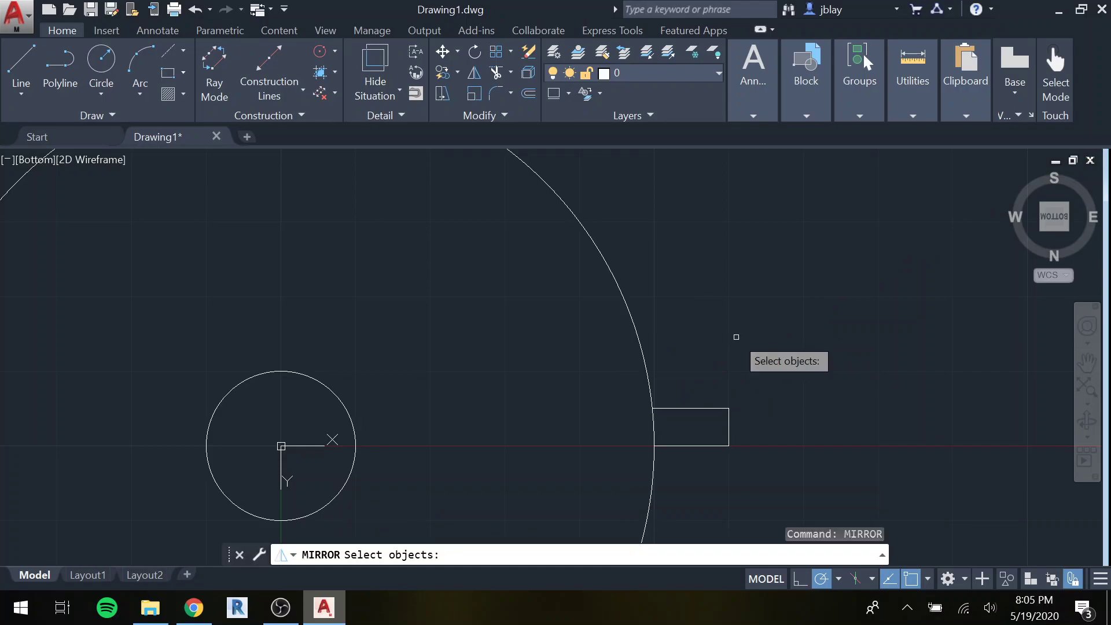
left_click(727, 426)
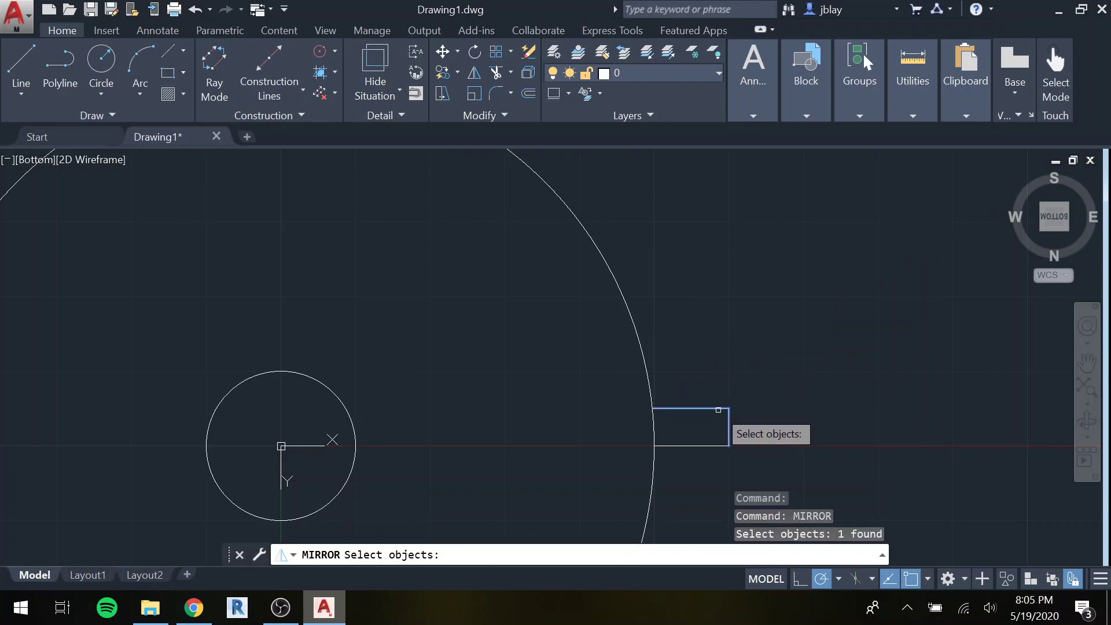
left_click(717, 409)
key("Return")
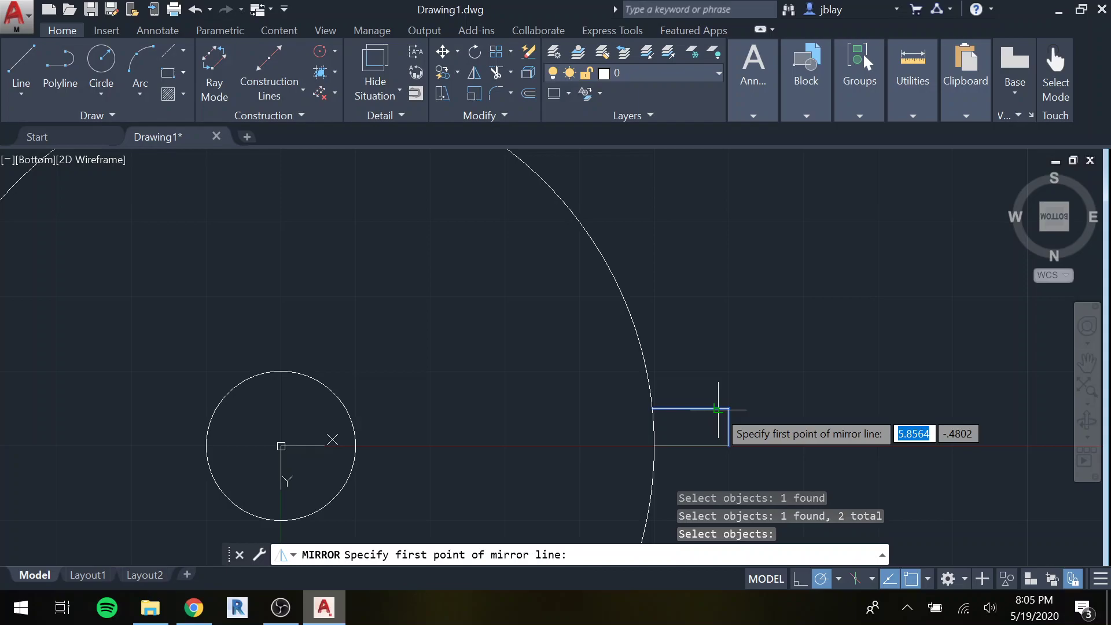
left_click(728, 445)
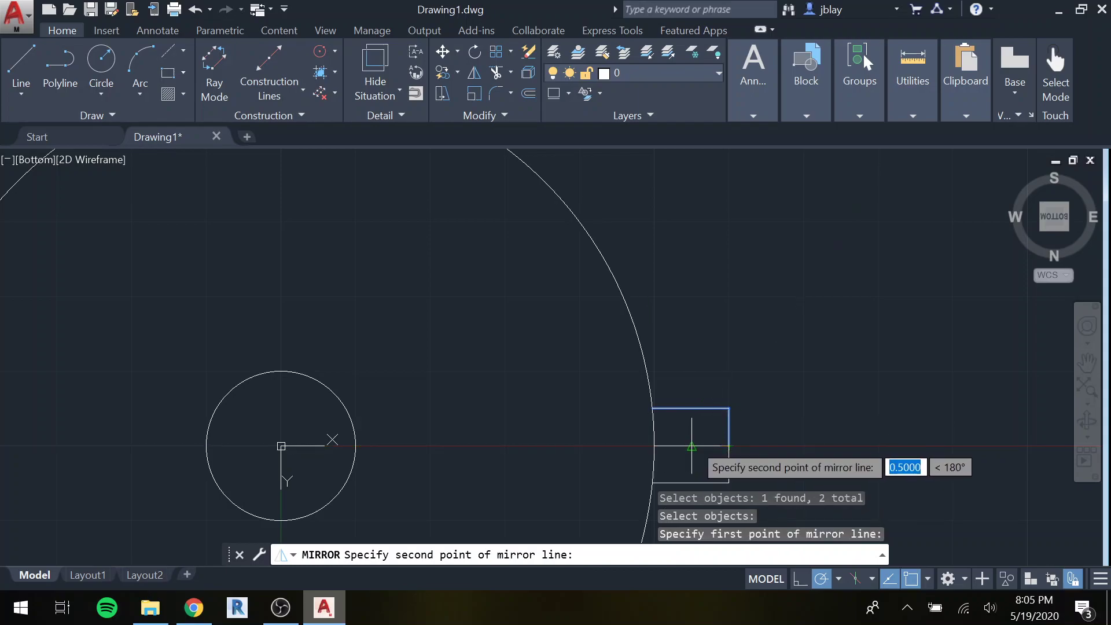
left_click(695, 445)
key("Return")
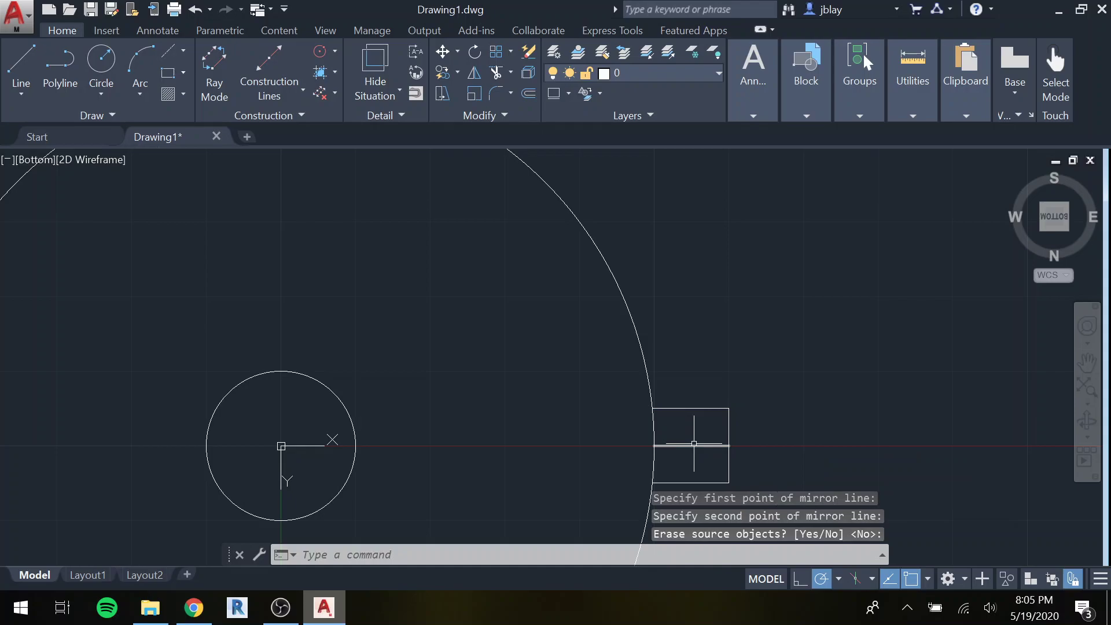
Step: Delete the middle line that divides the mirrored rectangular profile along the X axis
scroll(677, 410, "up", 3)
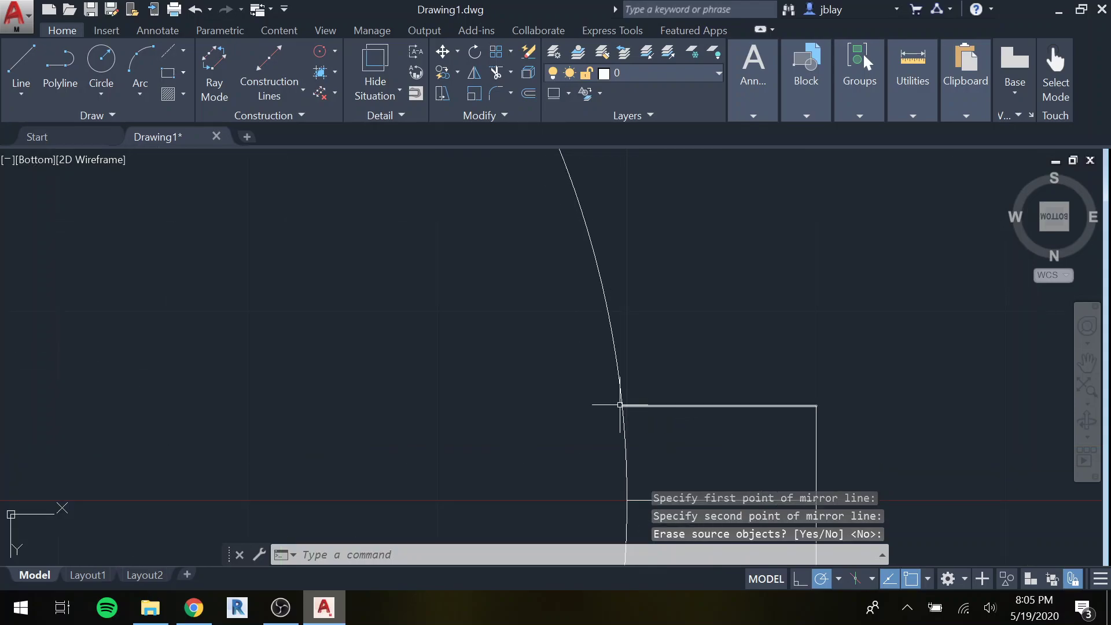
scroll(648, 426, "down", 4)
middle_click_drag(658, 416, 662, 364)
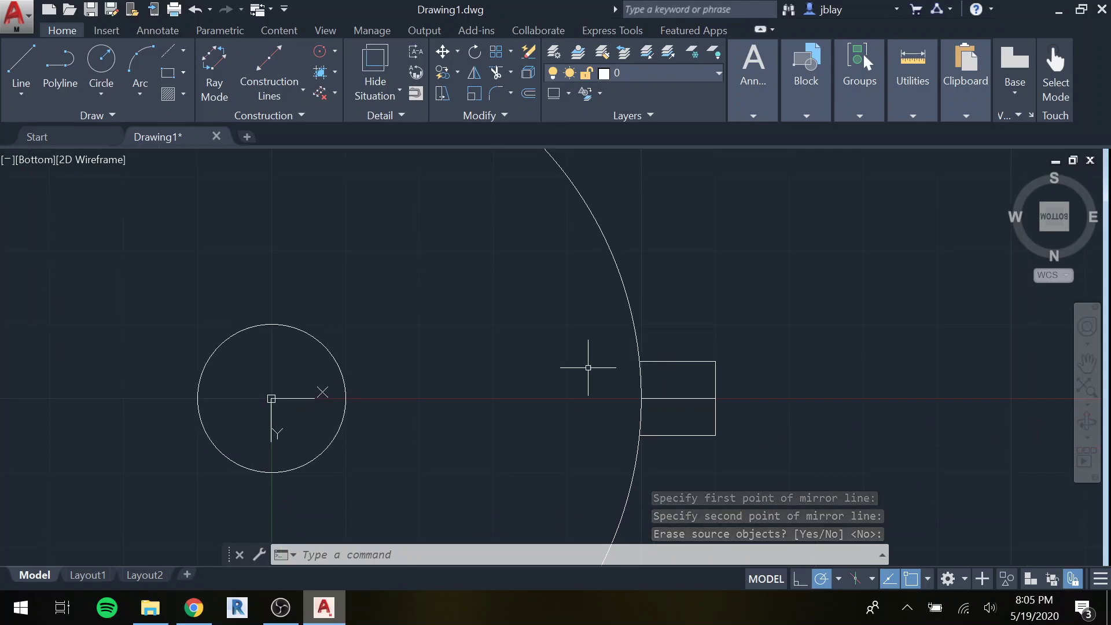
left_click(671, 398)
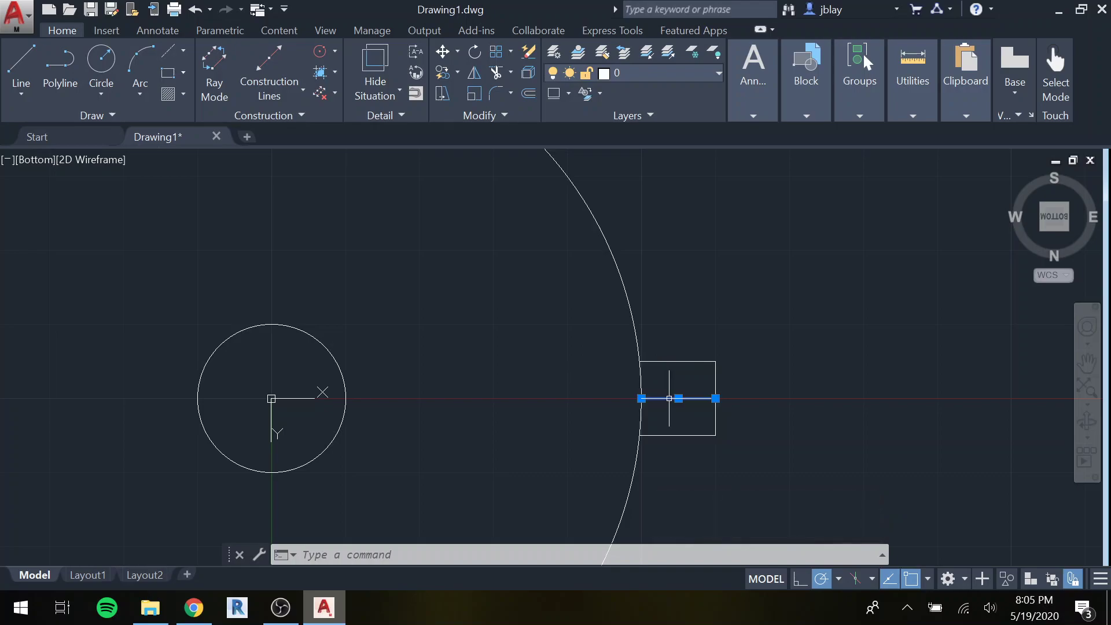
key("Delete")
Step: Presspull the closed rectangular profile at the disc's outer edge upward by 0.75 to form a tooth
middle_click_drag(714, 346, 686, 471, "shift")
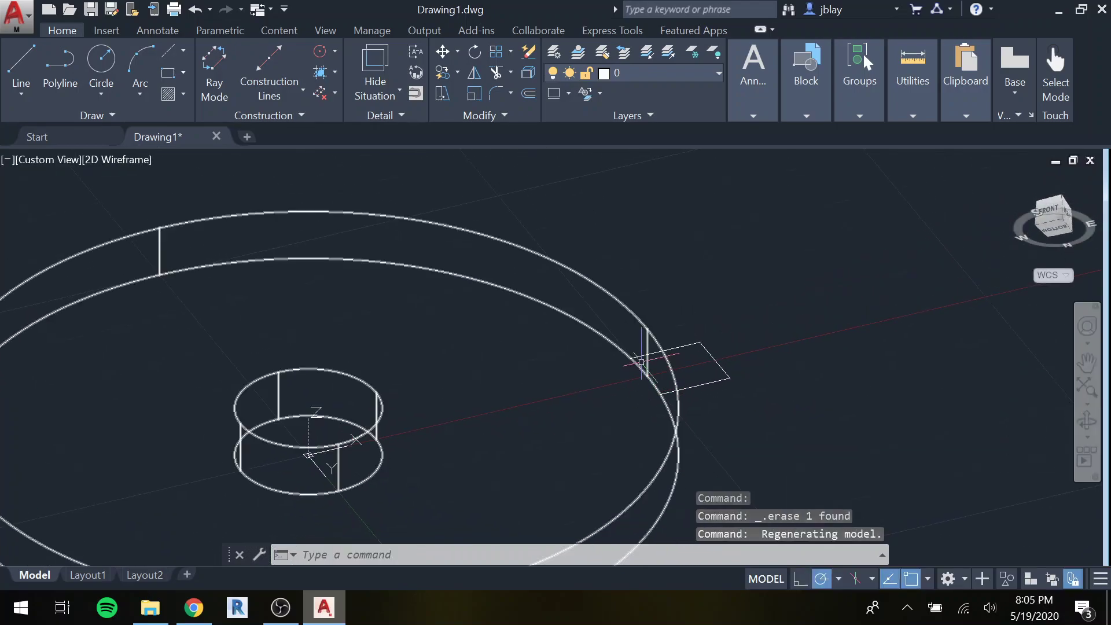
middle_click_drag(762, 302, 801, 322, "shift")
type("pr")
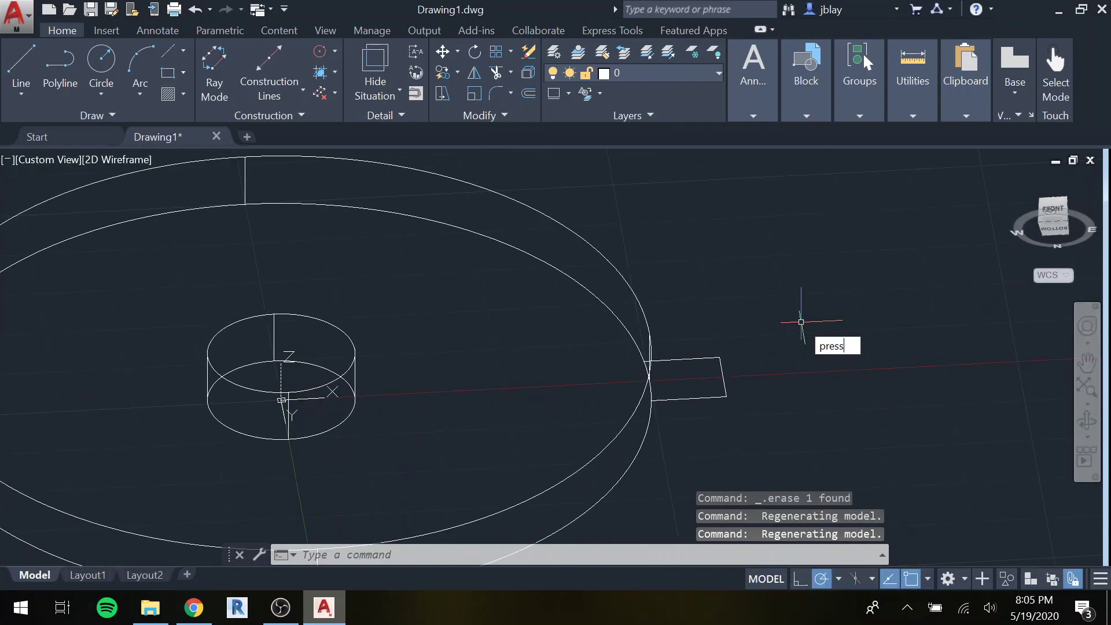
type("ess")
key("Return")
left_click(709, 376)
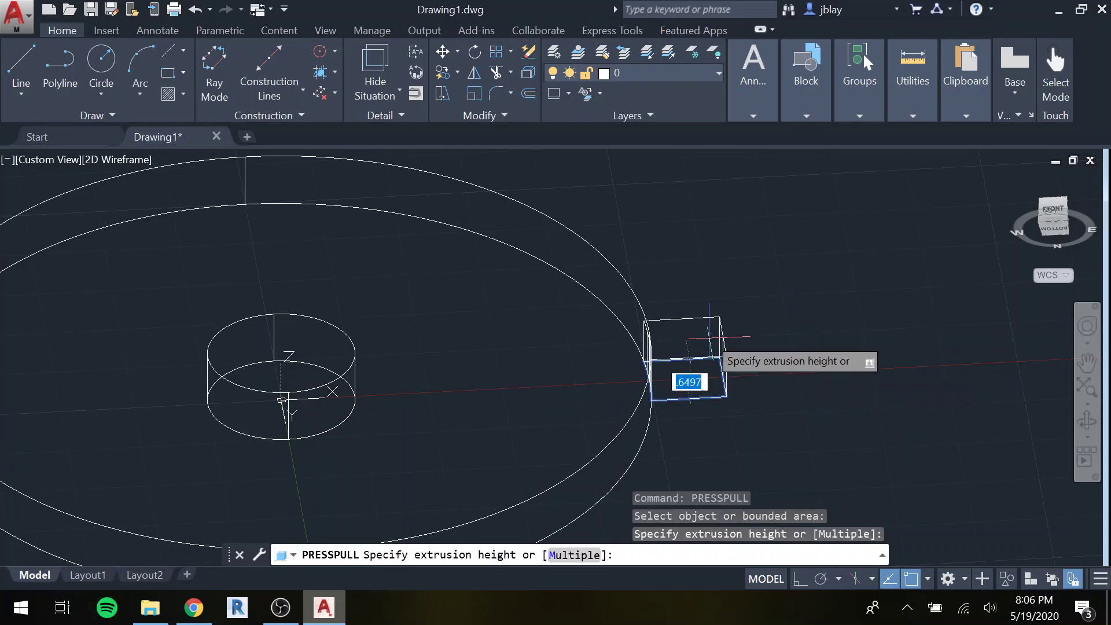
middle_click_drag(709, 347, 702, 421, "shift")
type(".7")
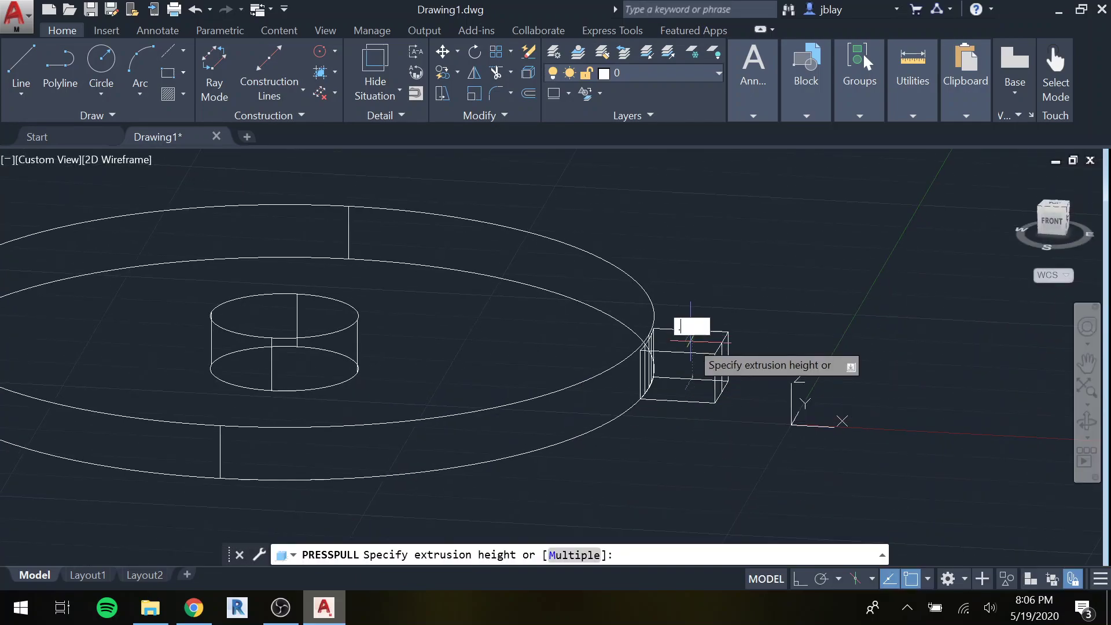
type("5")
key("Return")
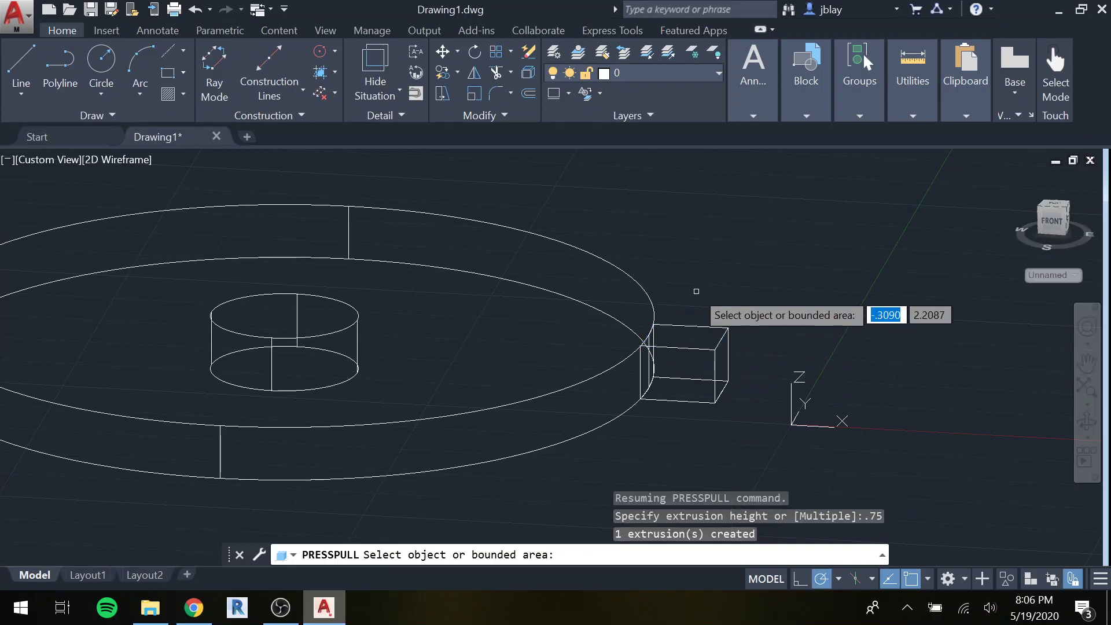
key("Return")
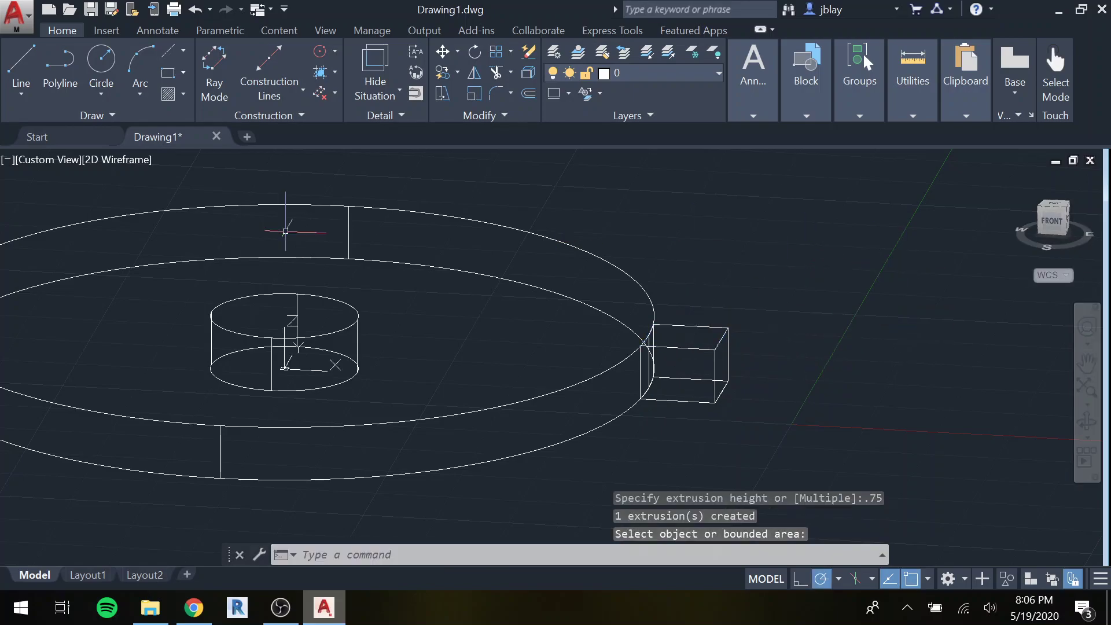
Step: Switch the viewport's visual style to Conceptual
left_click(123, 160)
left_click(184, 218)
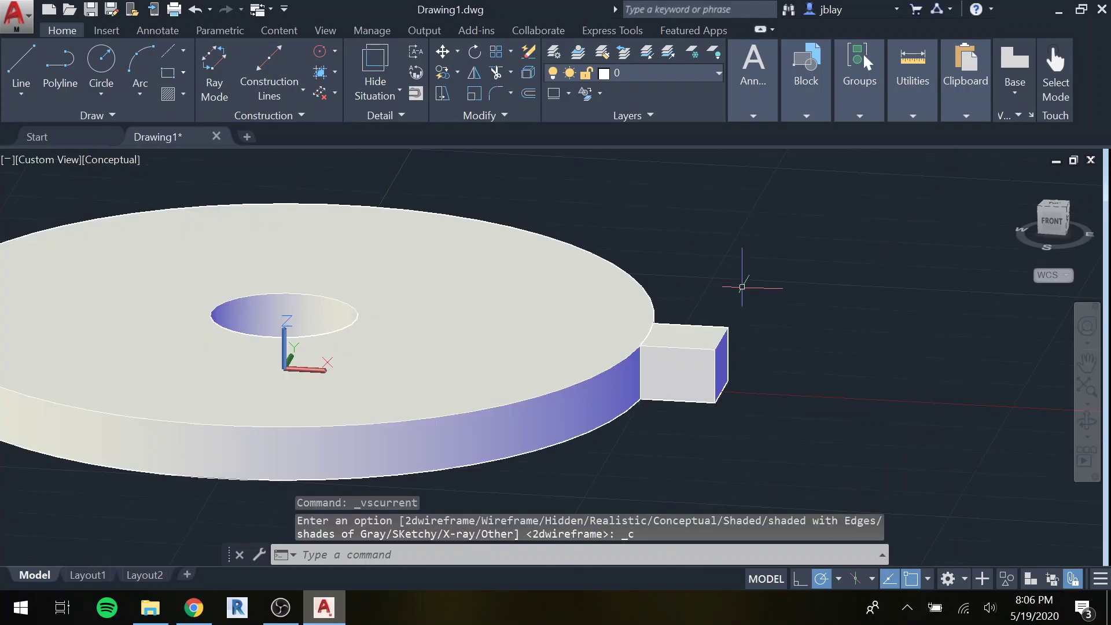
middle_click_drag(752, 272, 699, 343, "shift")
scroll(761, 273, "down", 5)
middle_click_drag(761, 274, 733, 390)
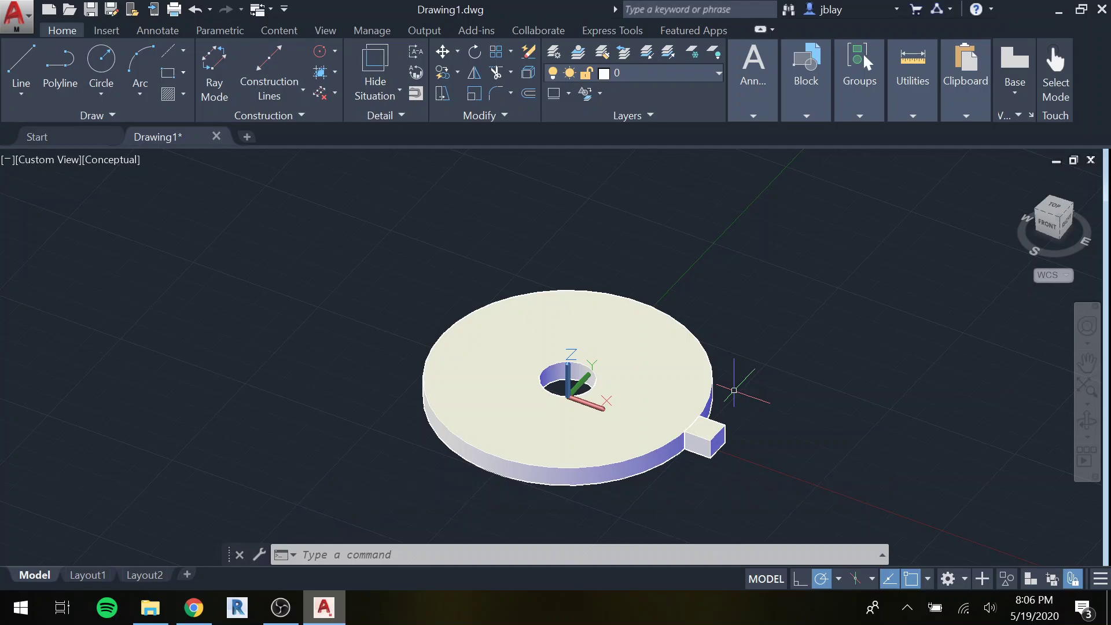
Step: Create an associative polar array of the tooth around the disc's centre with 12 items filling 360 degrees
scroll(734, 390, "up", 2)
scroll(741, 376, "down", 4)
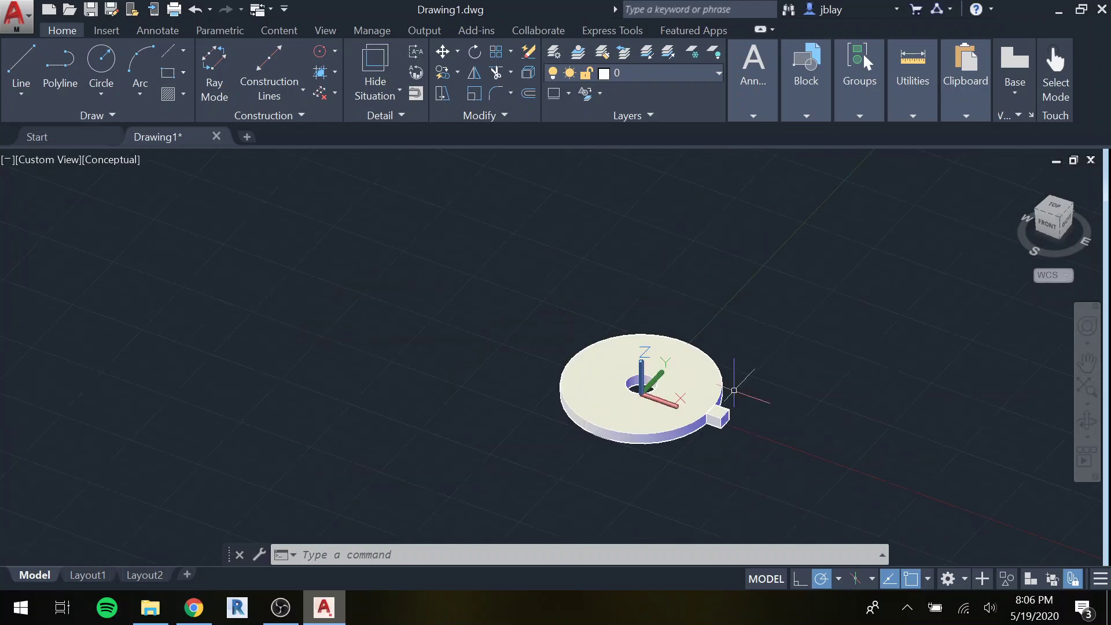
scroll(744, 389, "up", 1)
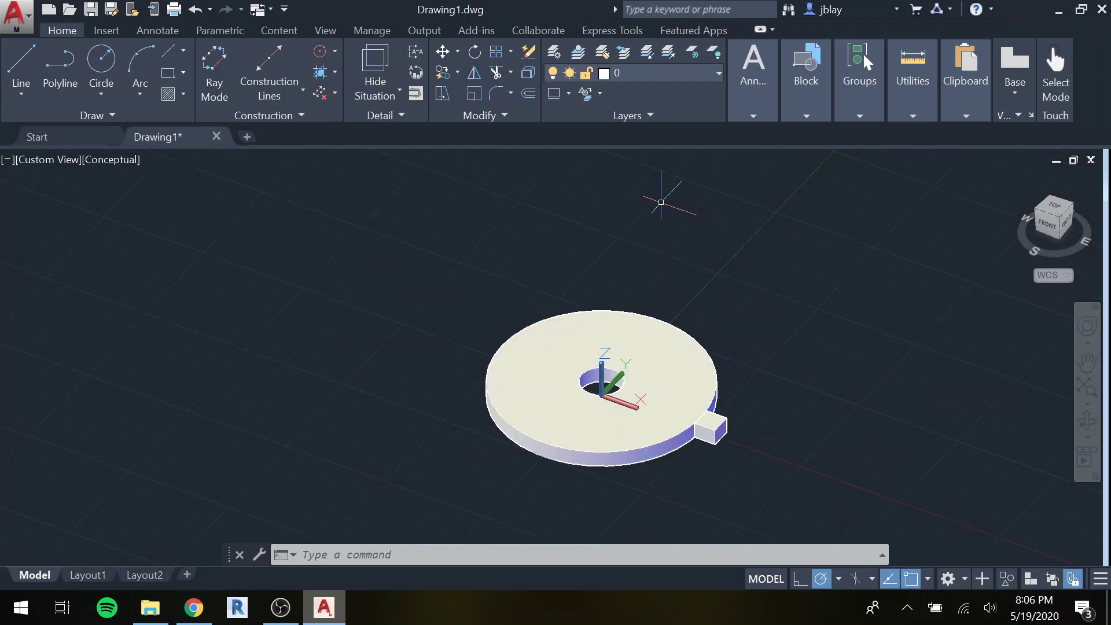
left_click(510, 52)
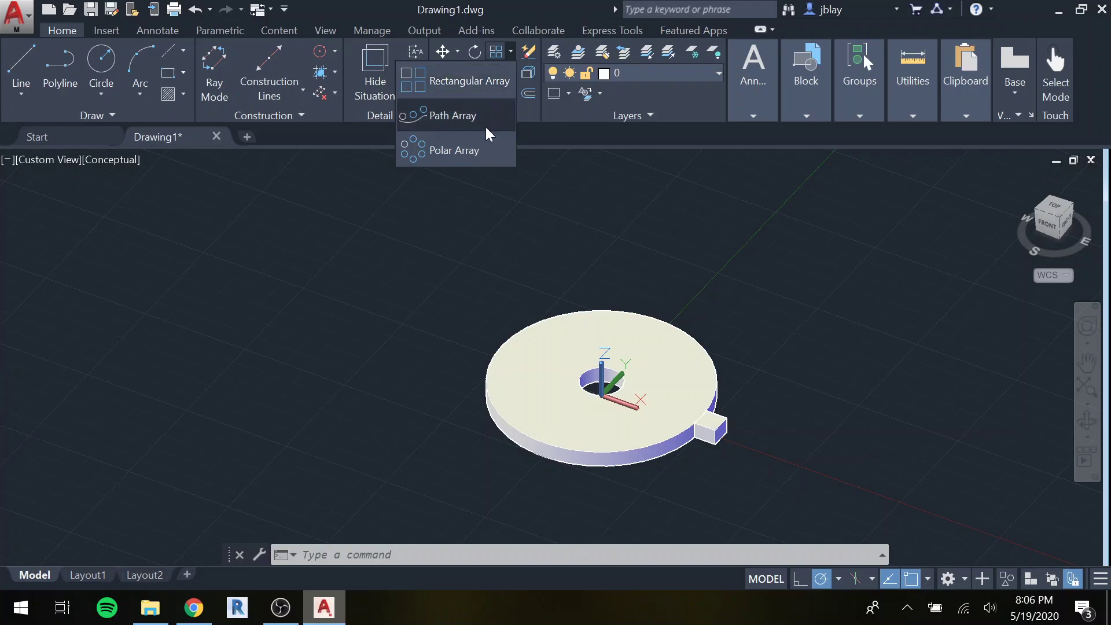
left_click(477, 147)
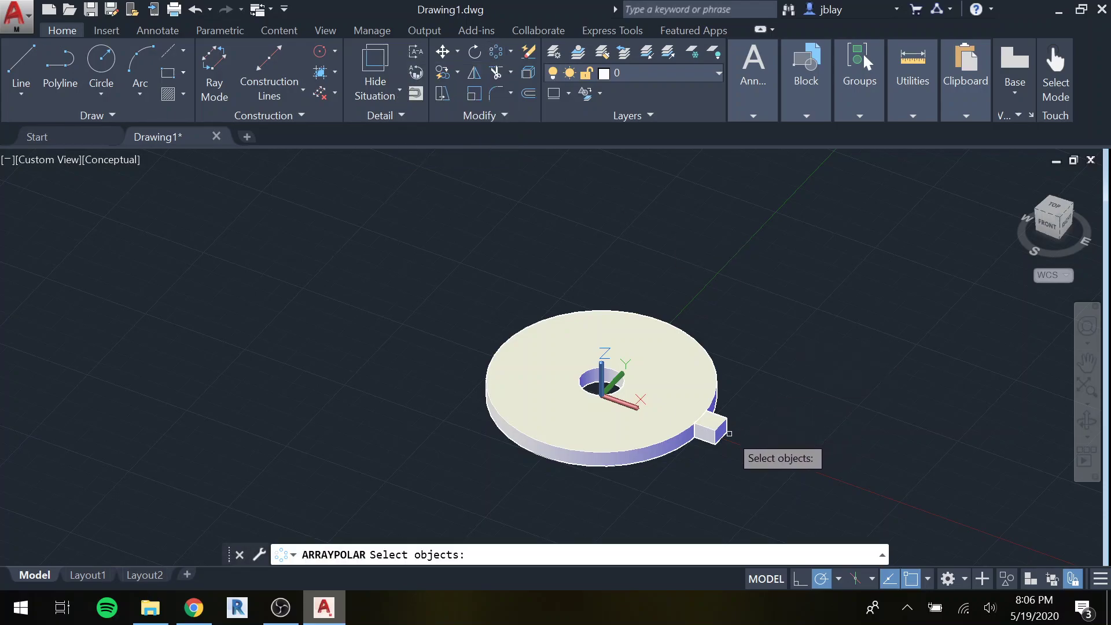
left_click(712, 427)
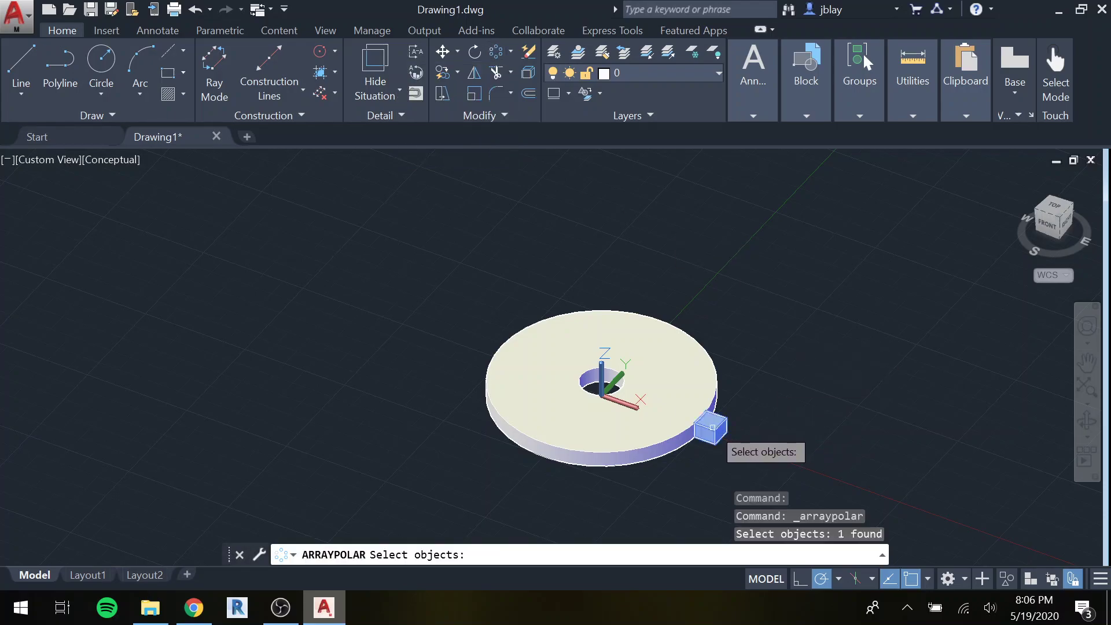
key("Return")
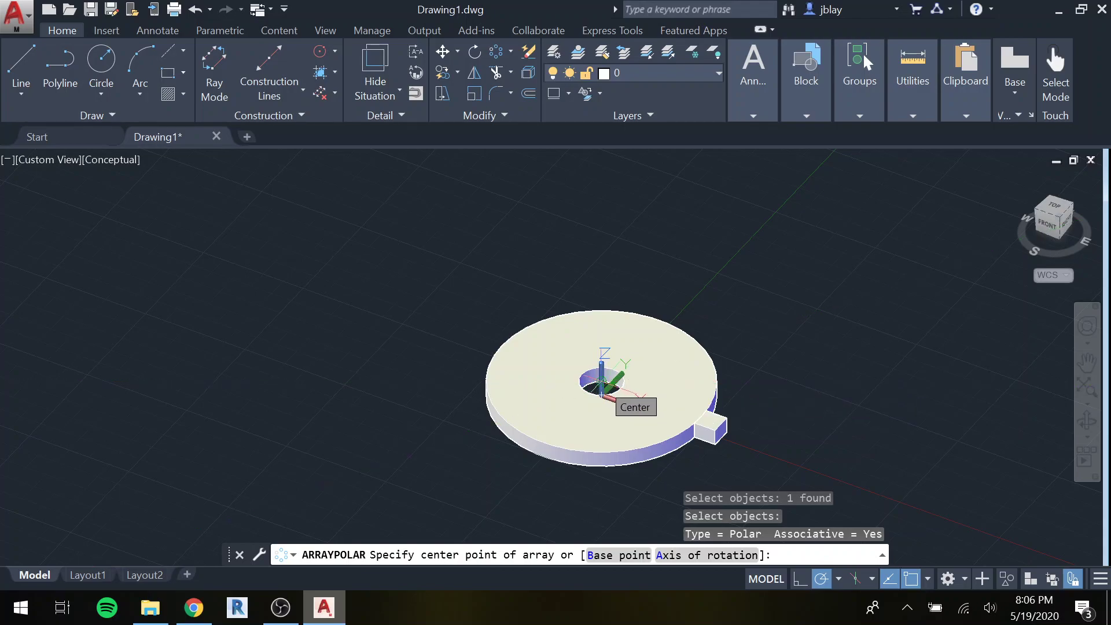
left_click(602, 386)
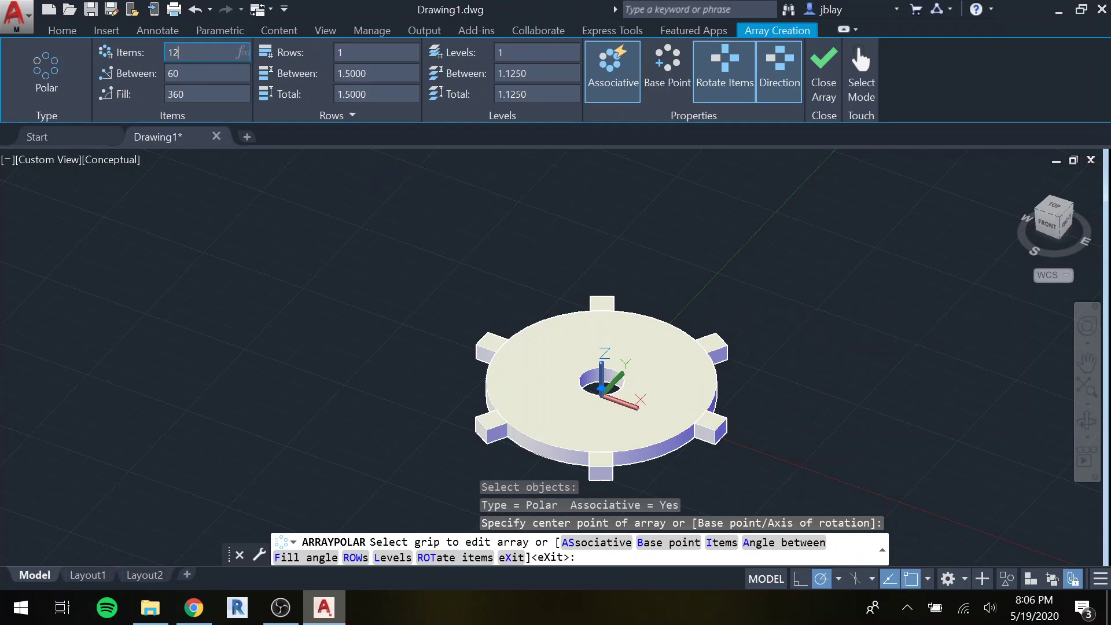
key("Return")
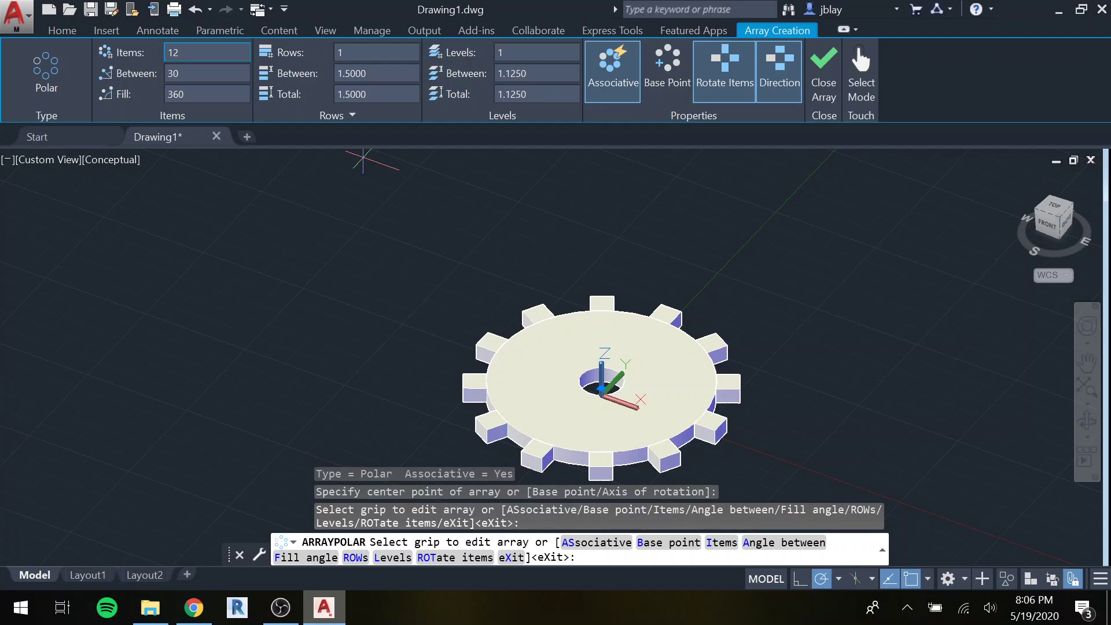
left_click(817, 81)
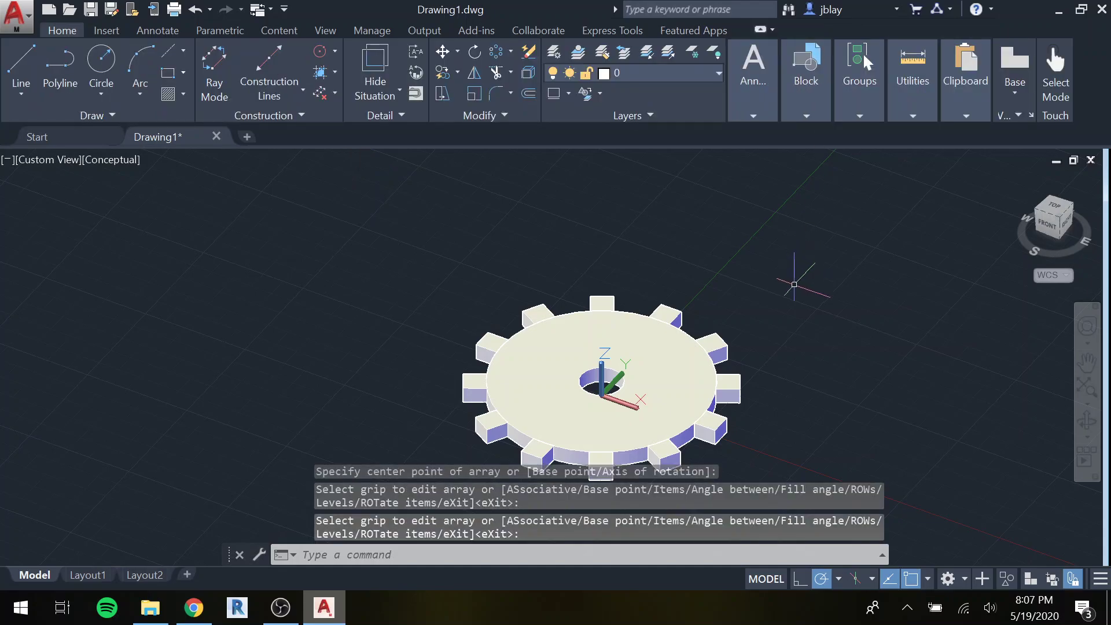
Step: Show the finished gear in the Top view, centred in the viewport
left_click(1053, 208)
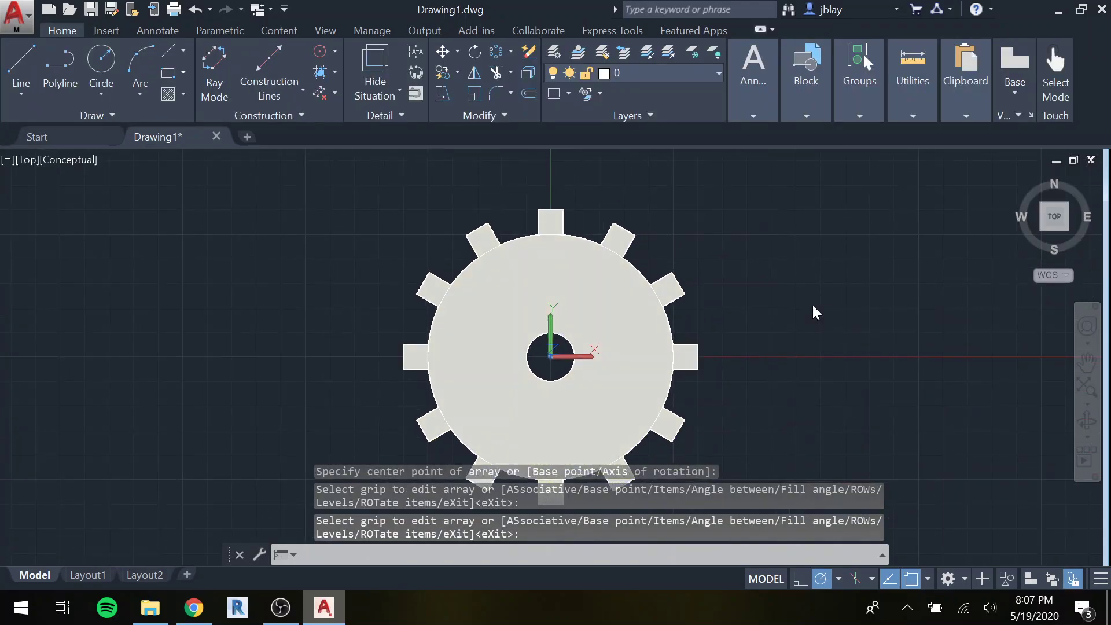
middle_click_drag(811, 303, 803, 276)
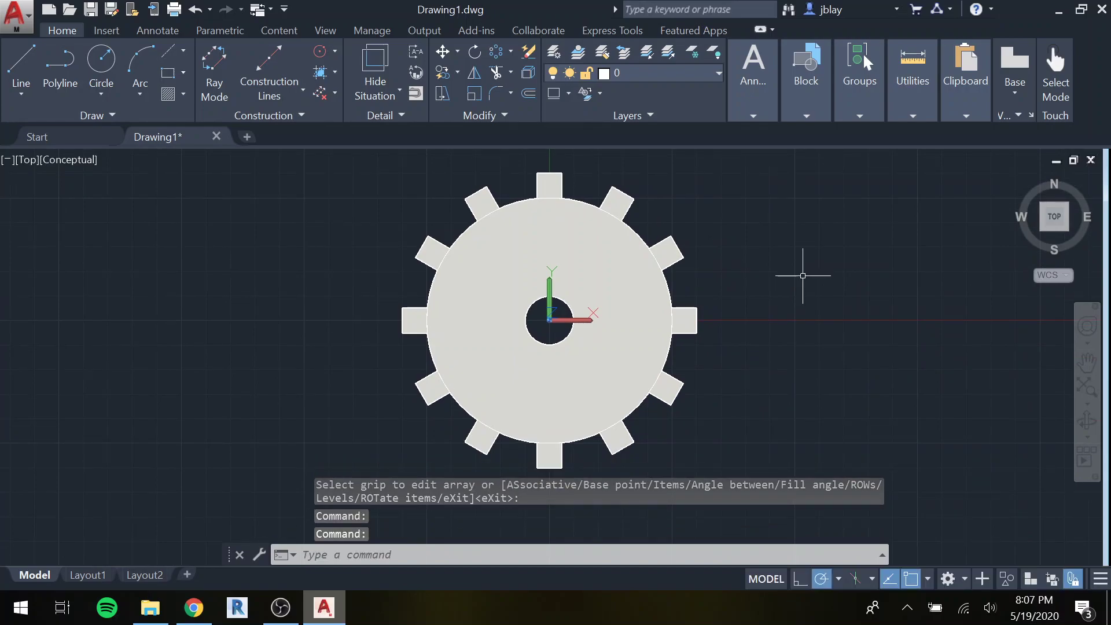